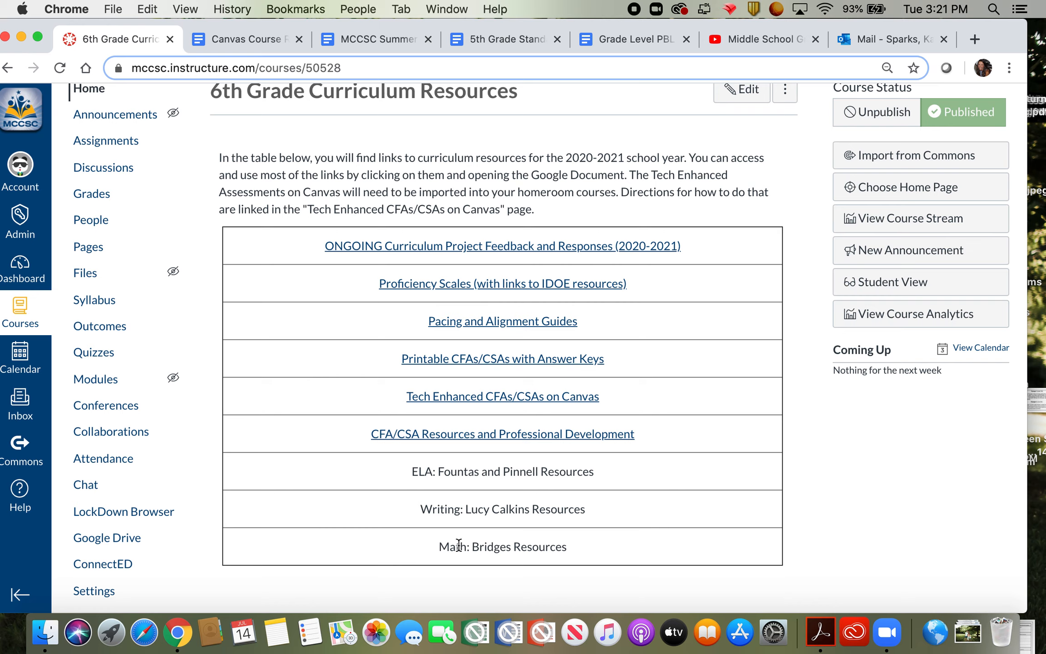
- Enable the Learning Mastery Gradebook and Student Learning Mastery Gradebook in the course's feature options
click(104, 592)
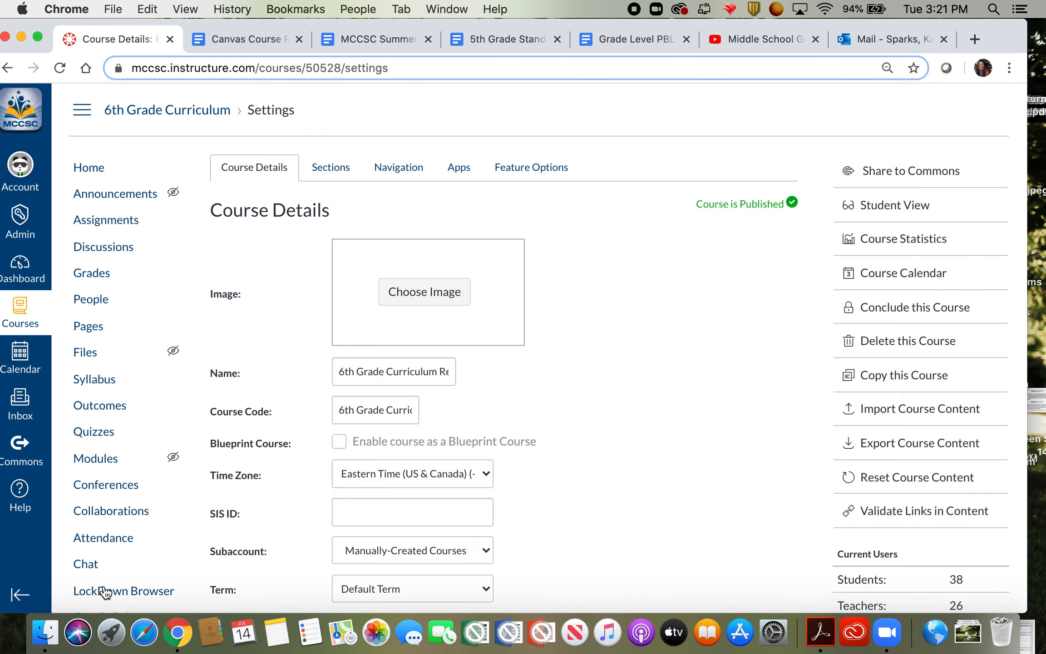
click(546, 172)
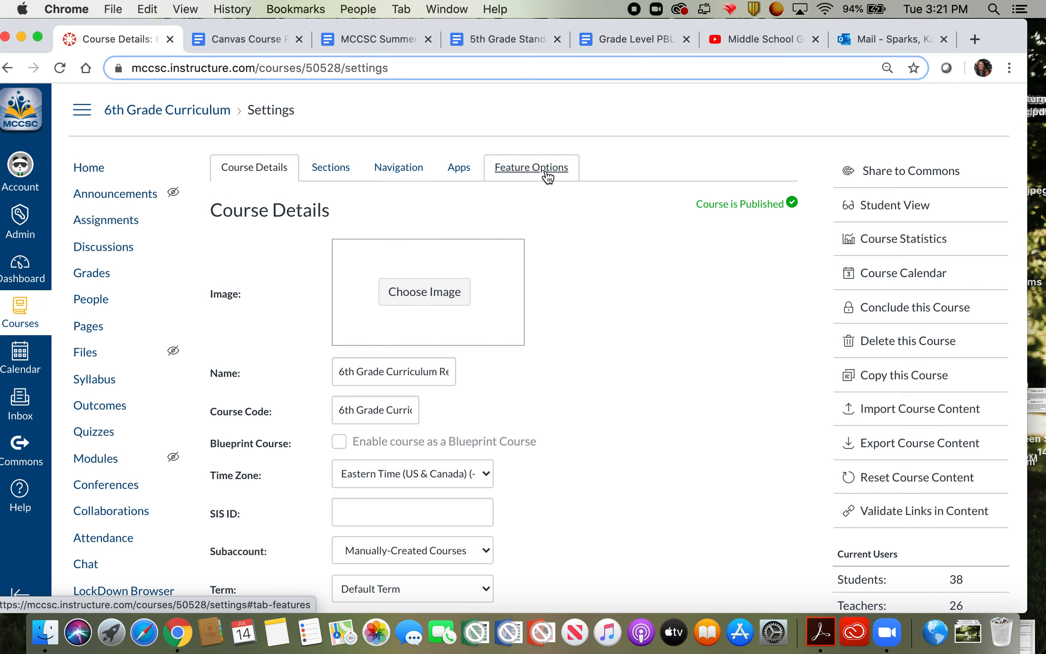
click(756, 245)
click(758, 279)
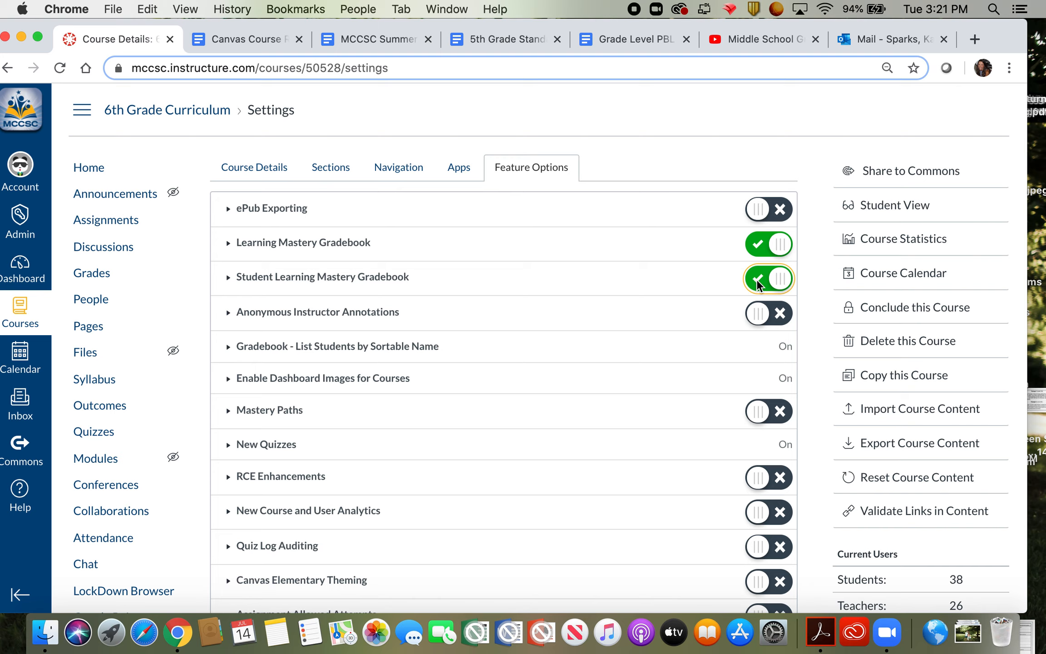
- Publish the "Practice Assessment for Grading" quiz in the course's quiz list
click(105, 436)
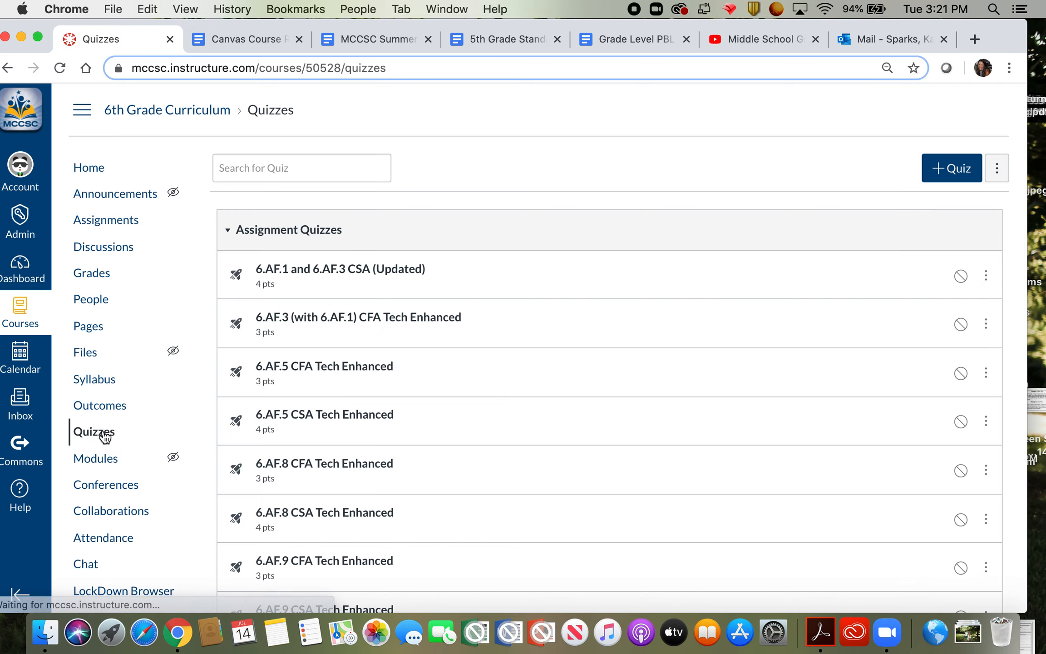
scroll(525, 434, down, 15)
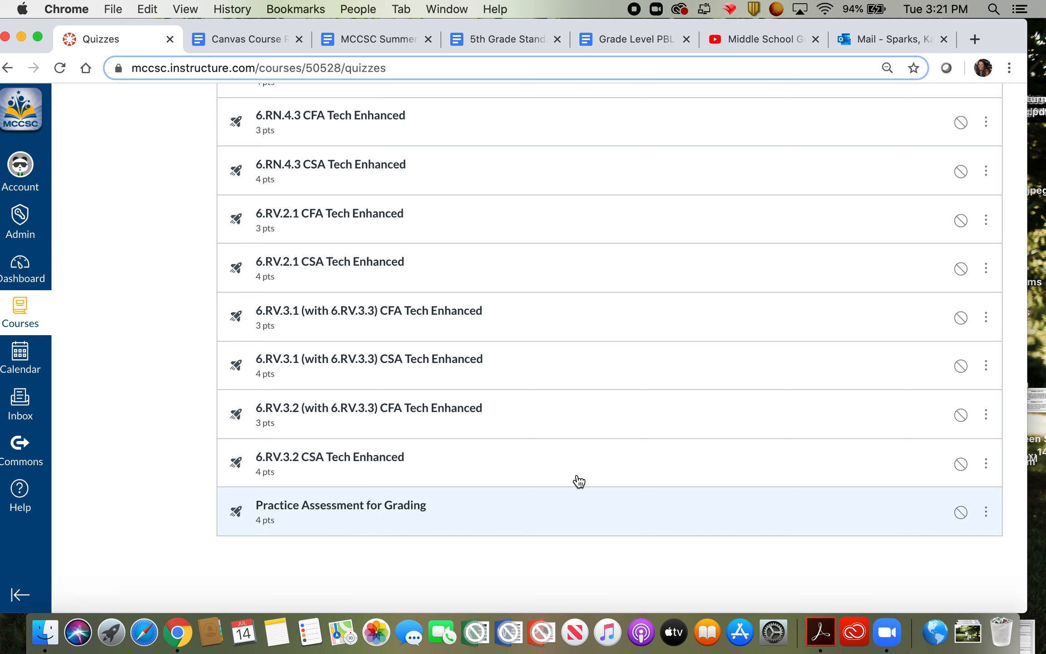
click(960, 513)
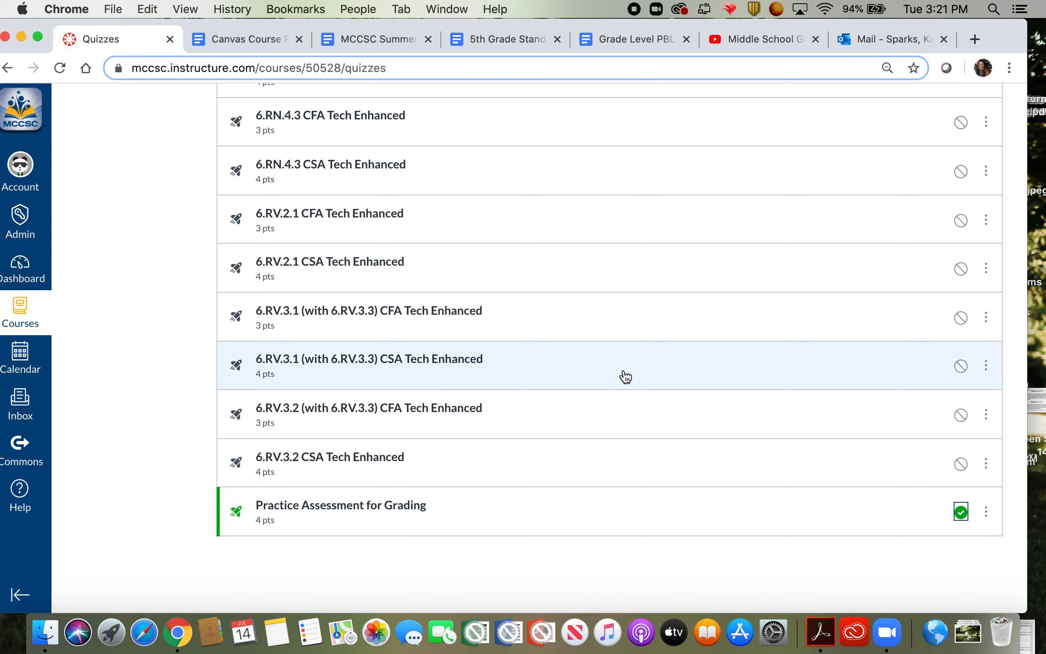
scroll(626, 377, up, 15)
scroll(626, 377, up, 10)
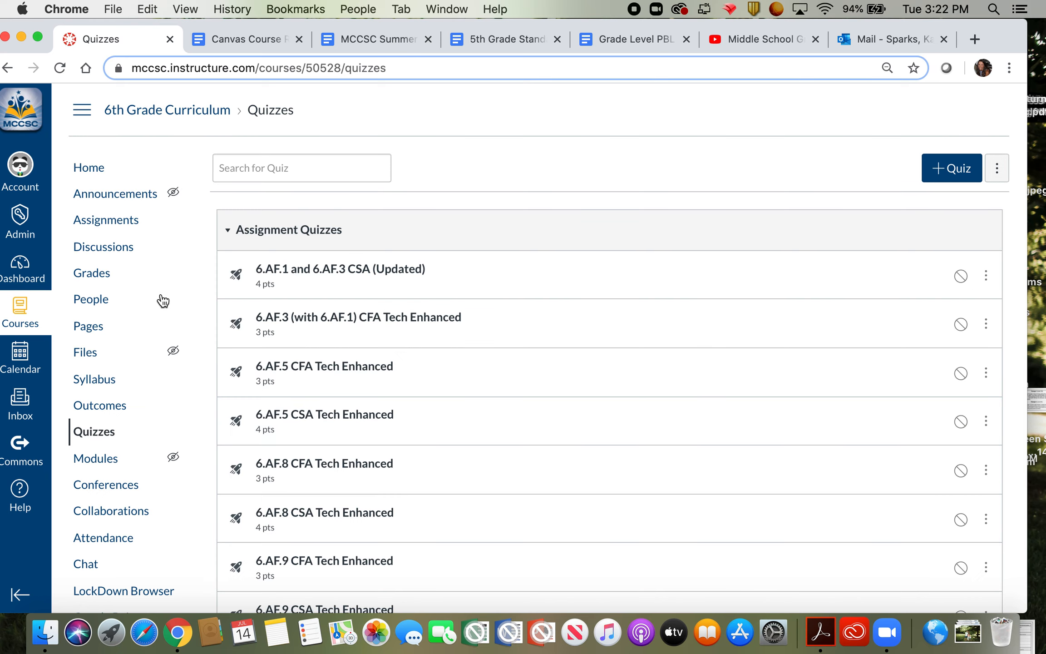
- Enter Student View from the course home page and begin the "Practice Assessment for Grading" quiz
click(89, 168)
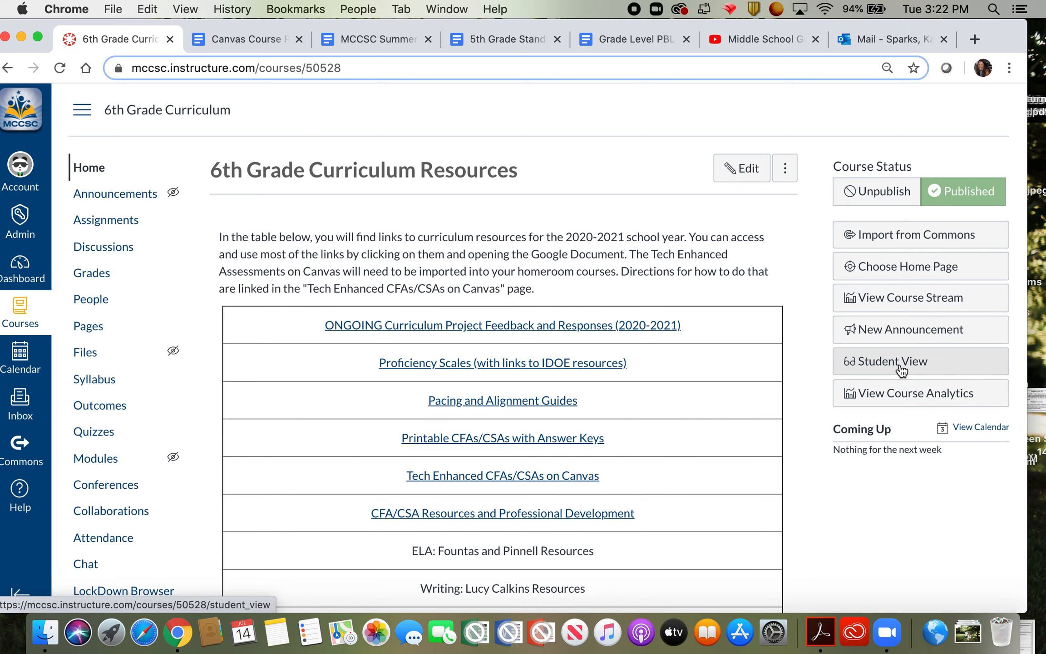
click(901, 371)
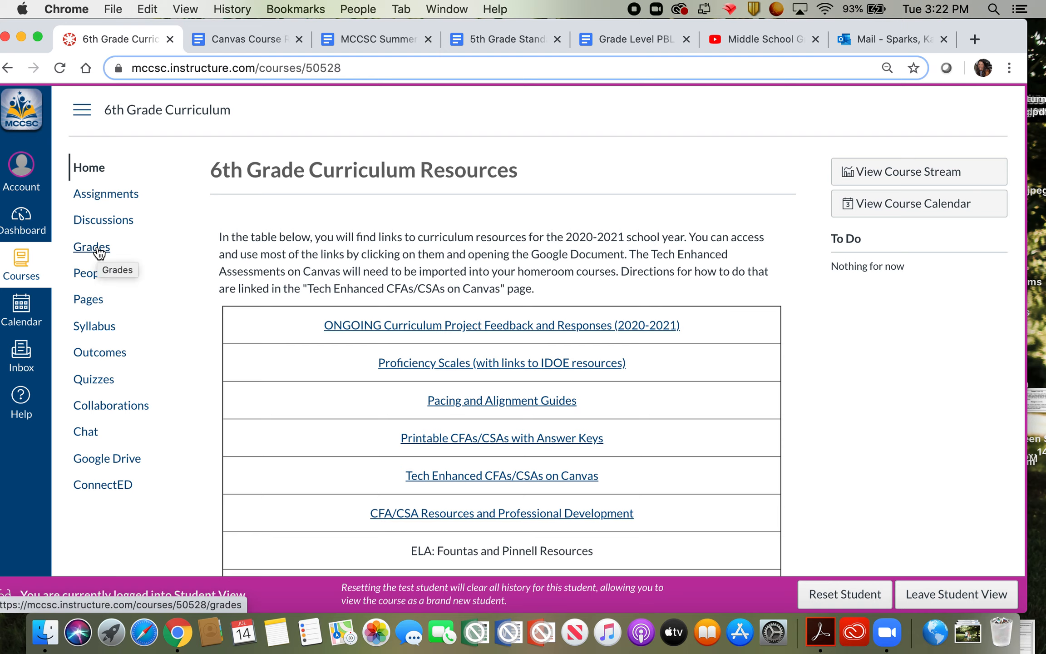
click(96, 383)
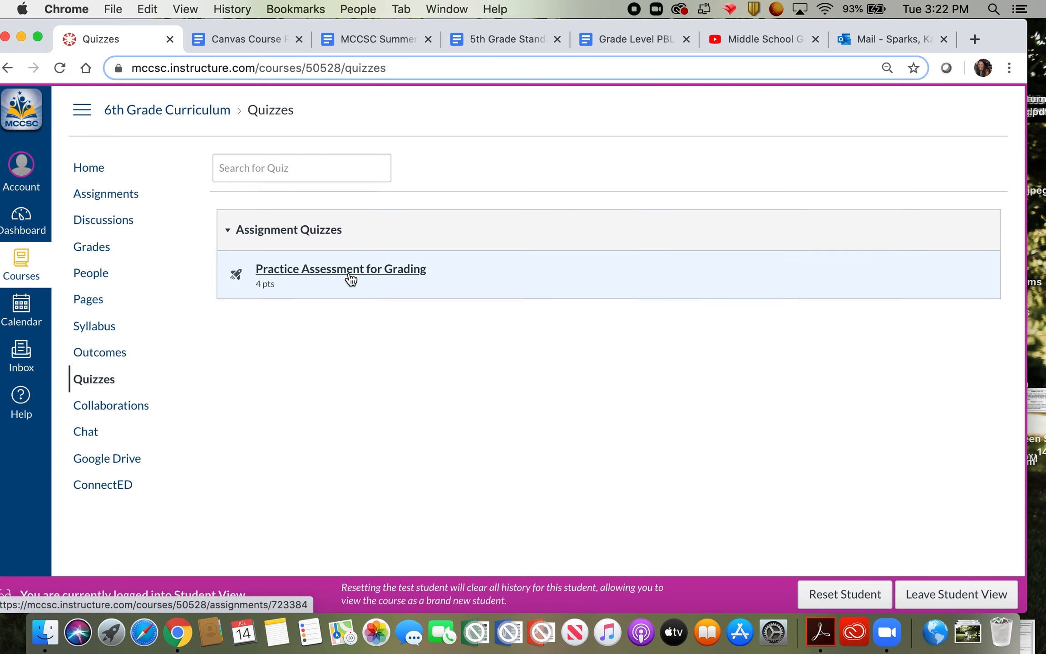
click(350, 271)
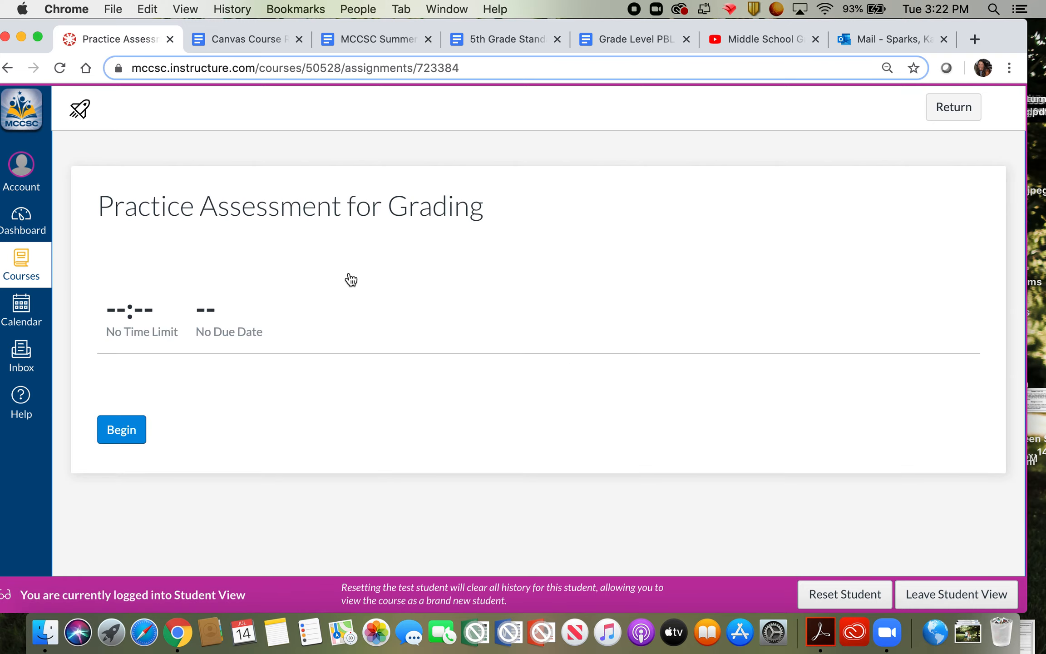
click(114, 429)
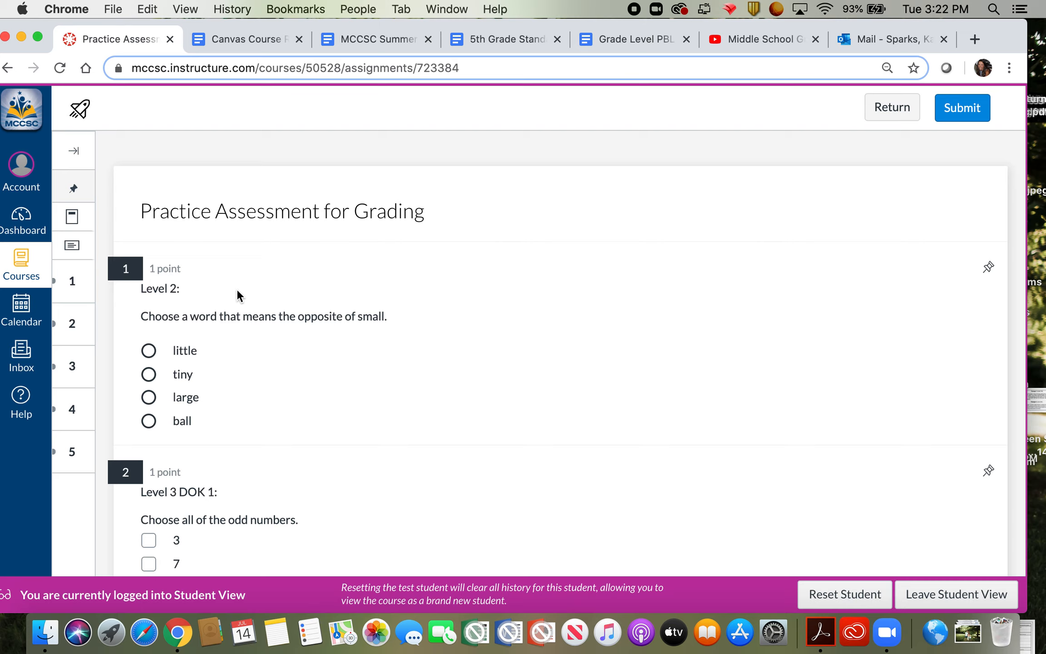
- Answer question 1 with "large" and mark 3 and 7 as the odd numbers in question 2
click(148, 397)
scroll(304, 416, down, 5)
click(153, 325)
click(150, 323)
click(149, 343)
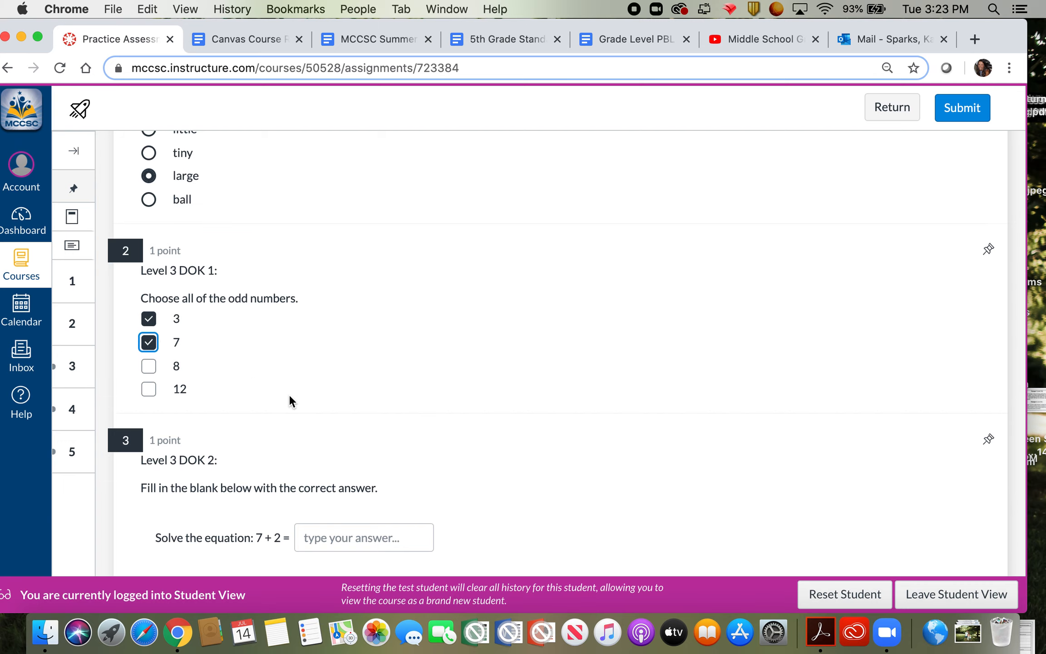
- Fill in 9 as the answer to the equation 7 + 2 in question 3
scroll(289, 399, down, 1)
scroll(289, 397, down, 3)
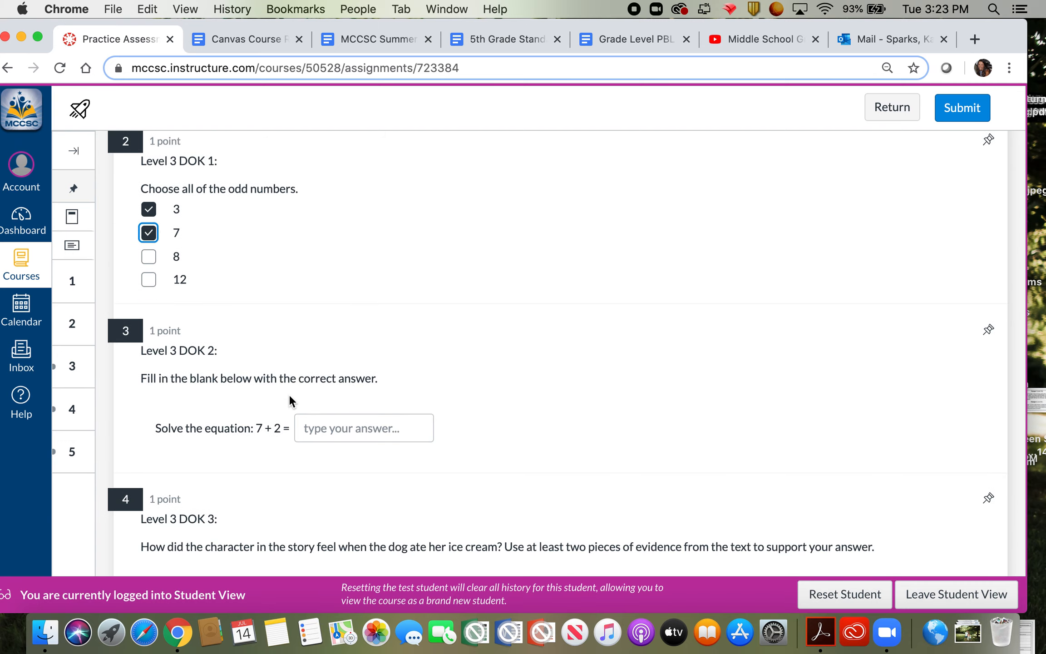
scroll(288, 394, down, 1)
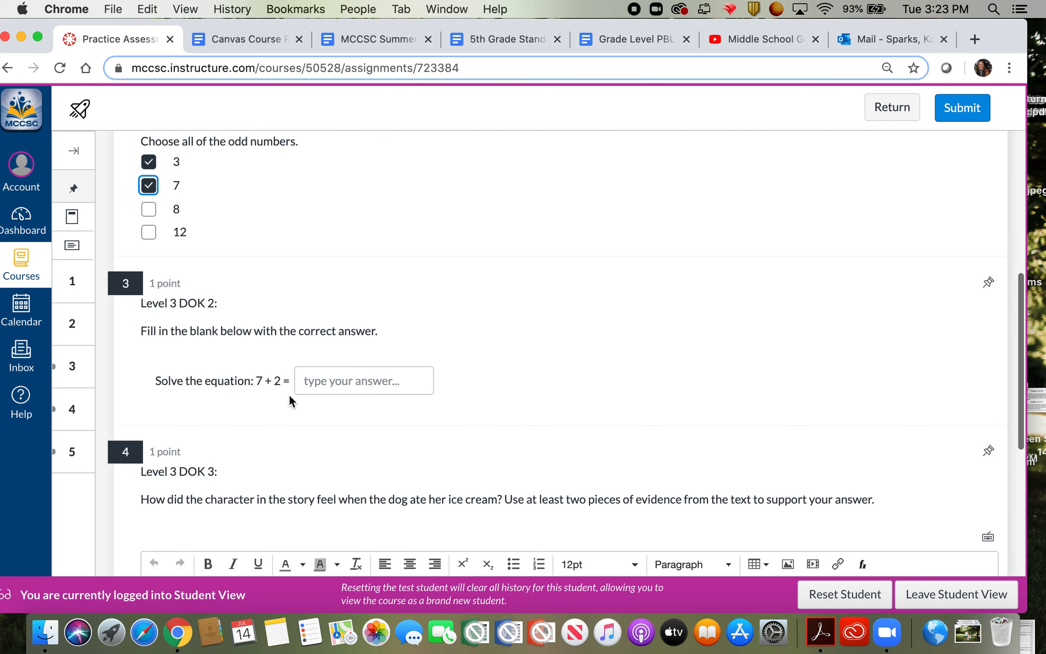
click(328, 374)
text(9)
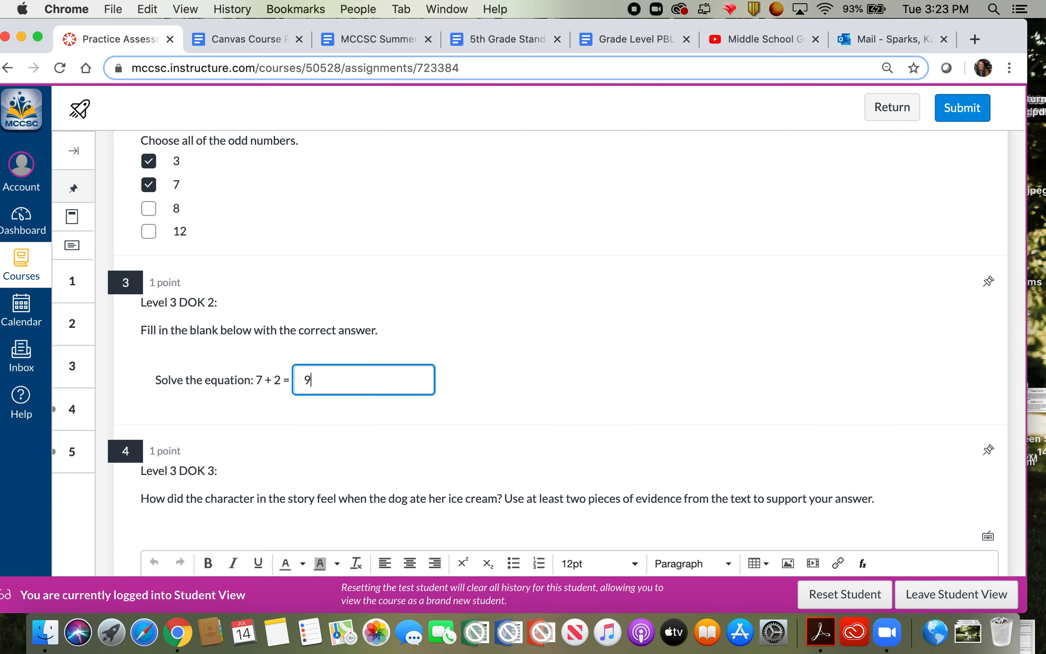
- Answer question 4 with "She was mad. I know this because she started to scream and because she was stomping her feet."
scroll(329, 374, down, 1)
scroll(329, 374, down, 5)
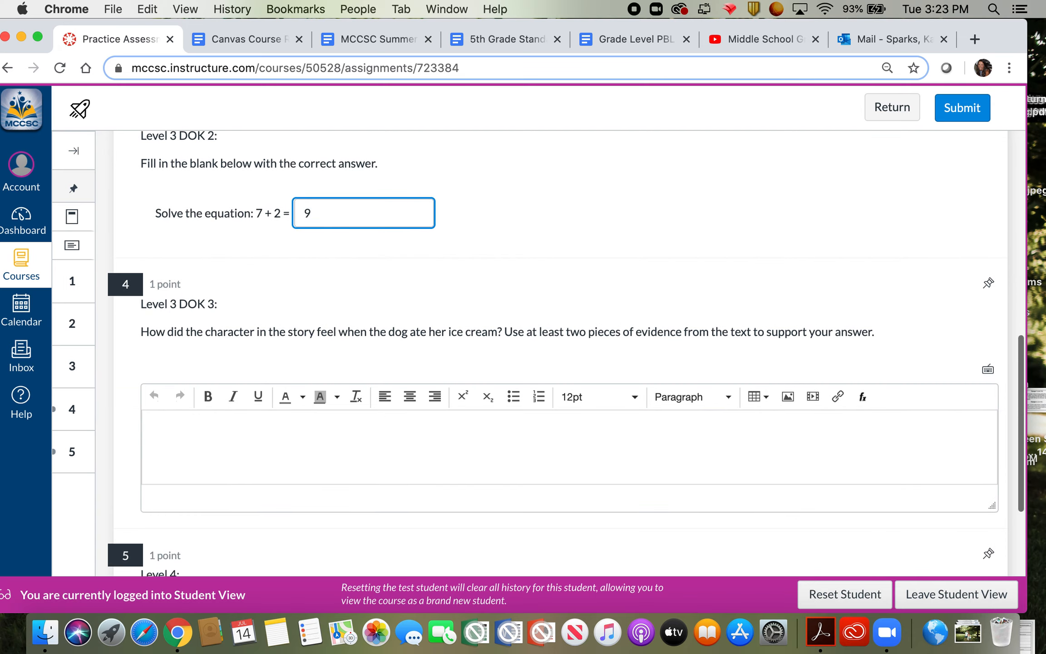
click(207, 449)
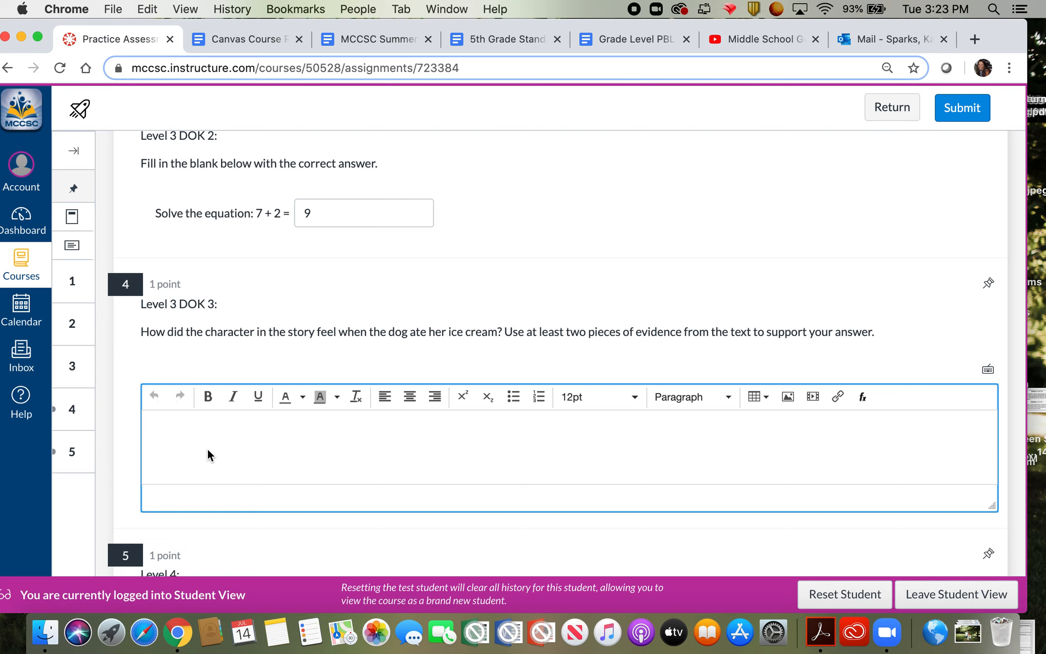
text(She was mad. I know this because )
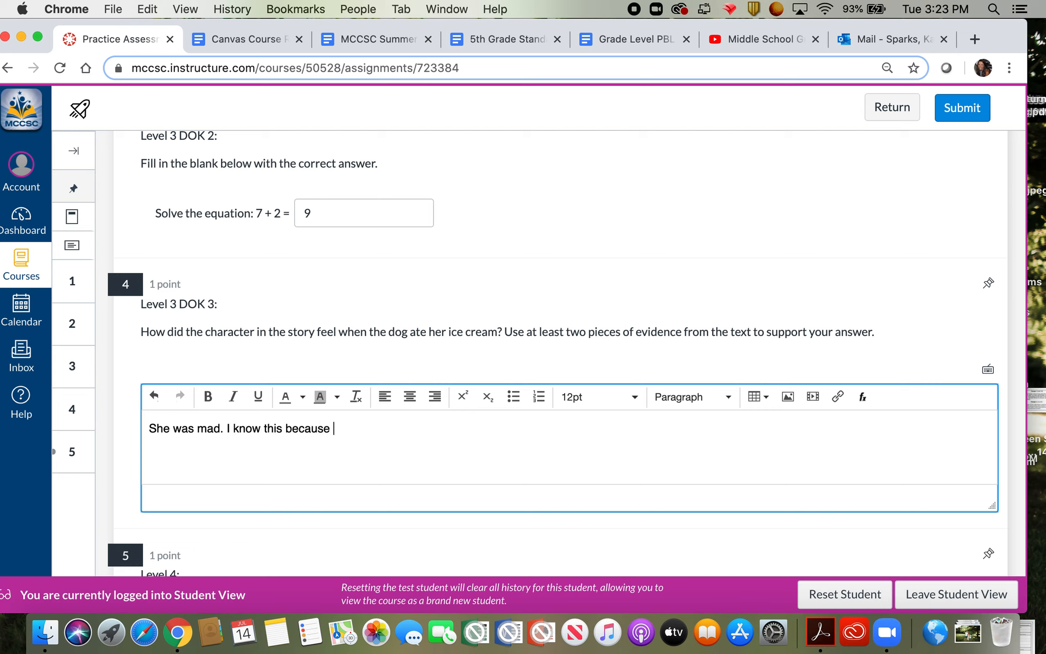
text(she started to scre)
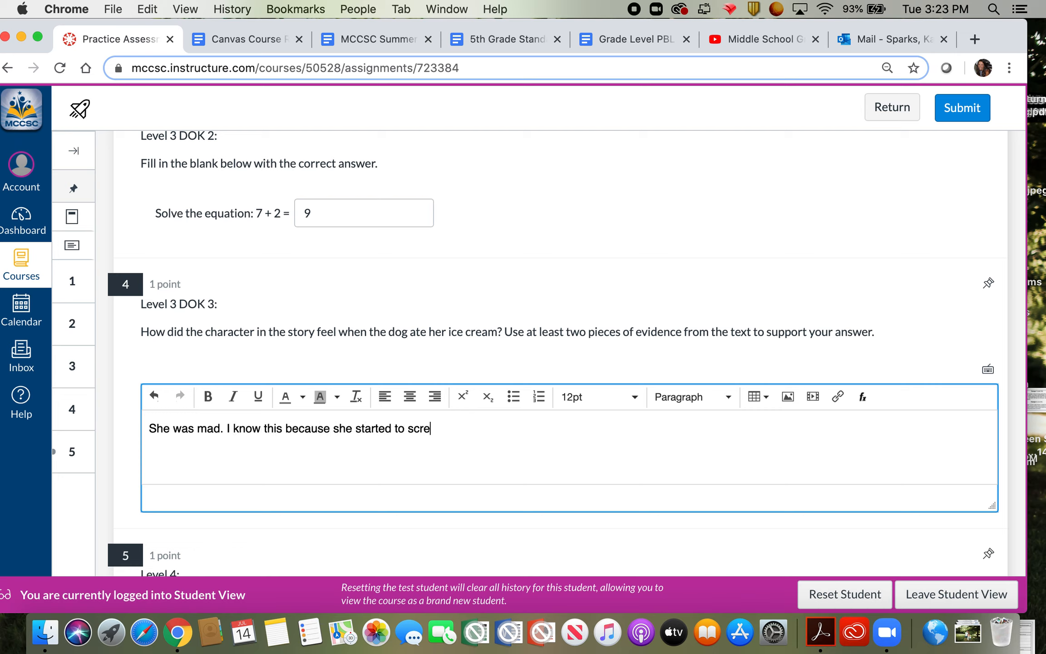
text(am and becua)
key(BackSpace)
key(BackSpace)
text(ause she)
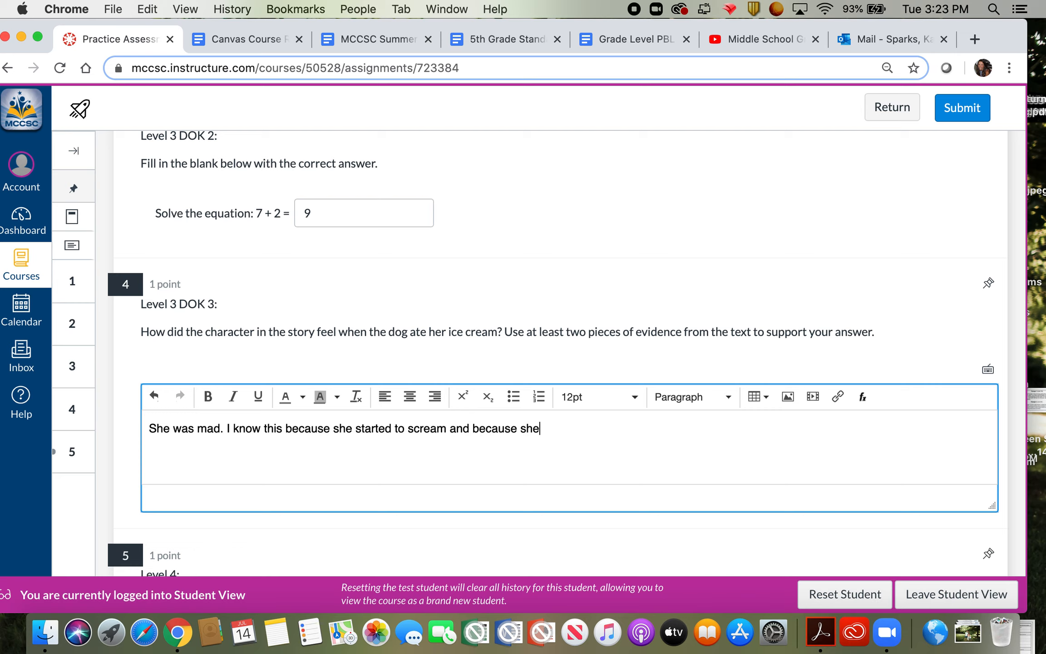
text( was stomping her feet.)
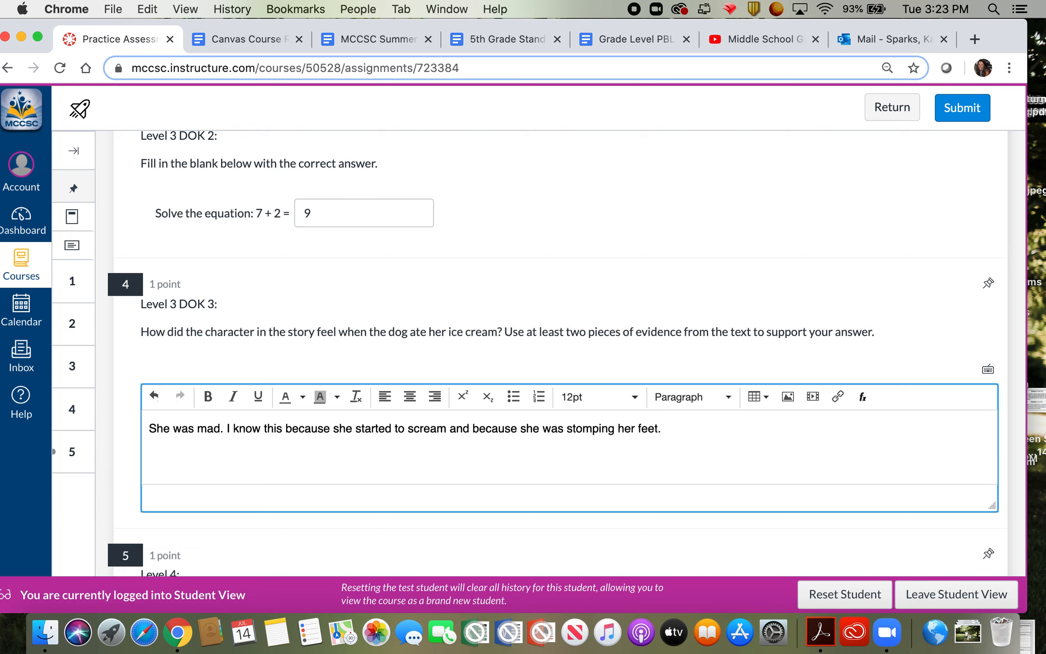
- Answer question 5 with "The end of the story would be very different."
scroll(183, 495, down, 6)
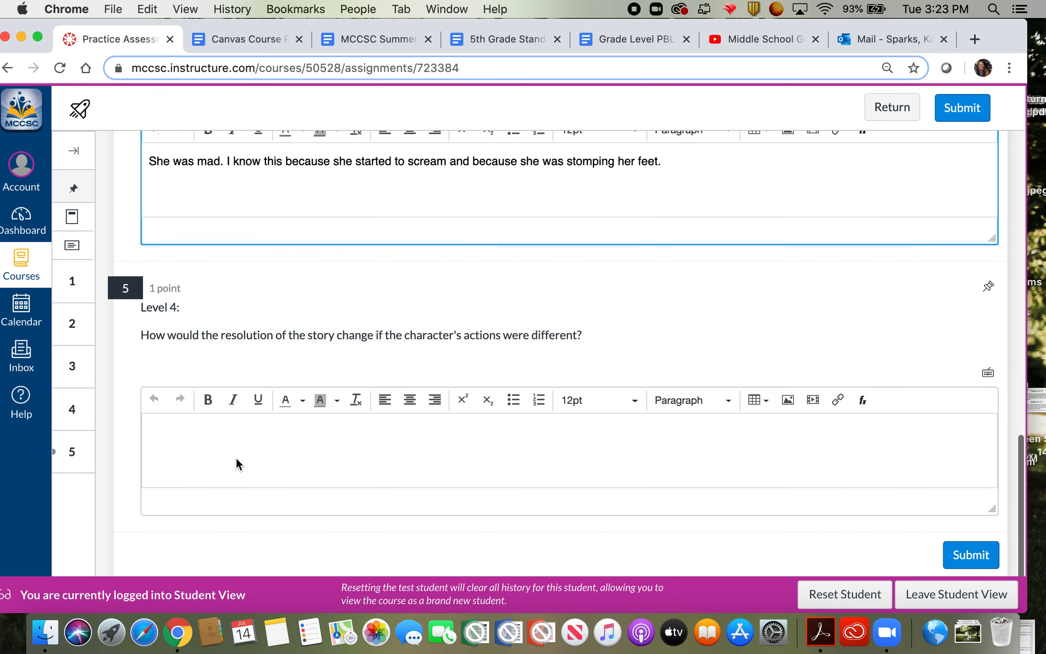
click(236, 460)
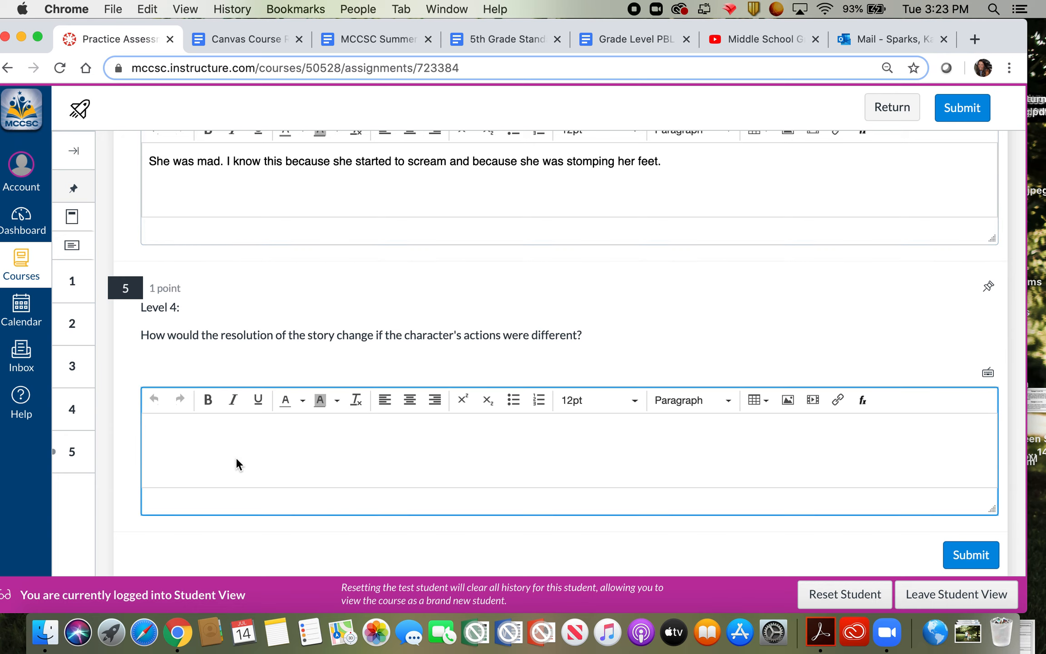
text(The end of the)
text(story would be very different.)
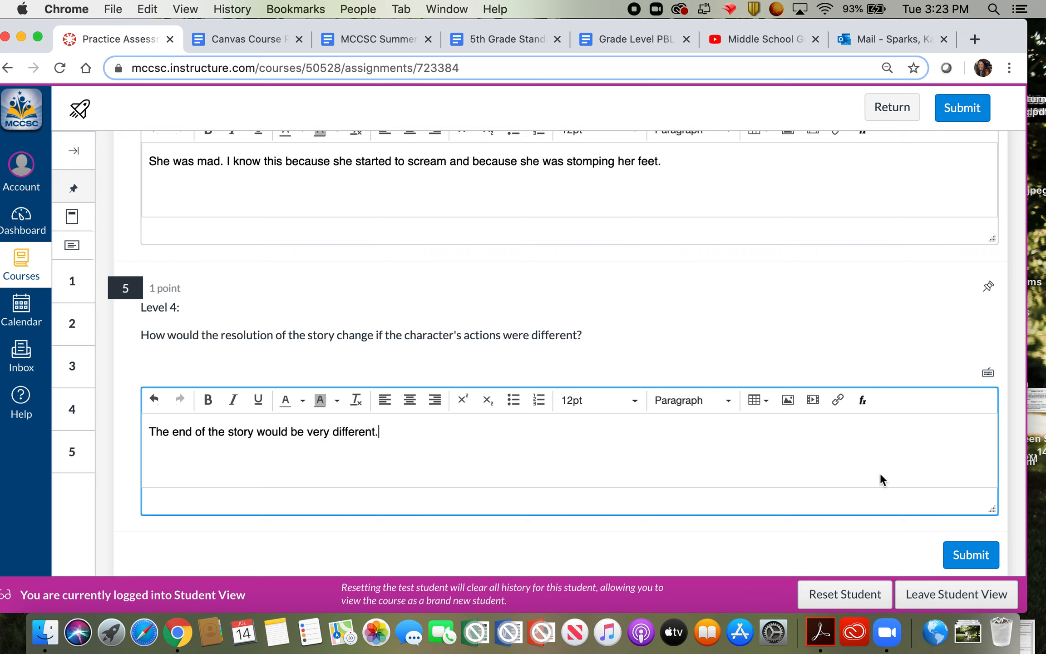
- Look over the answers, submit the practice assessment and confirm the submission
scroll(626, 189, up, 5)
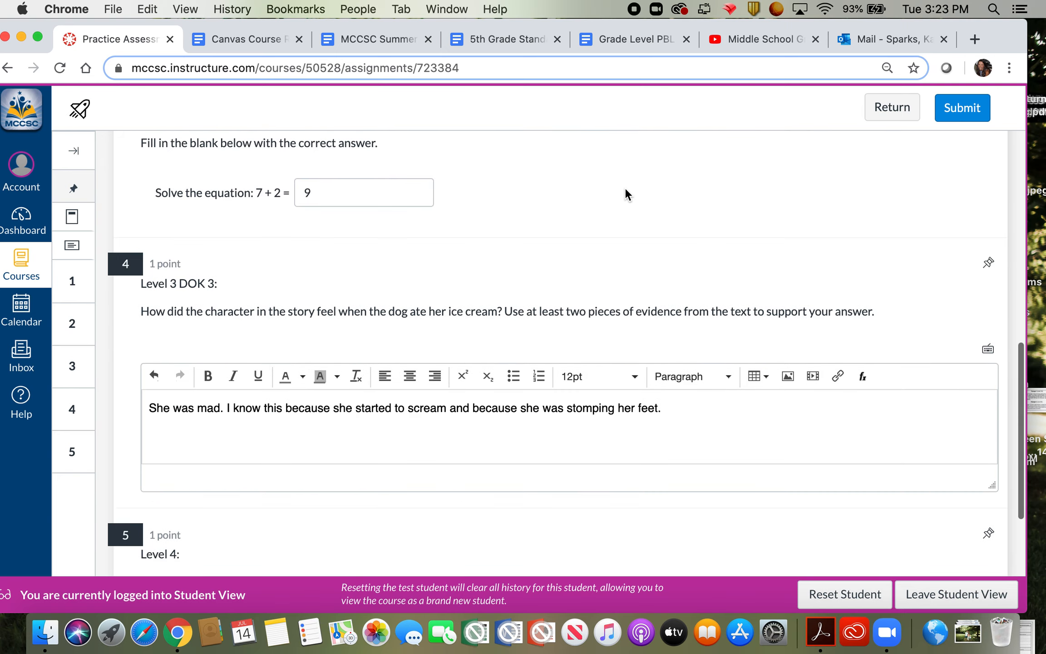
scroll(624, 187, down, 5)
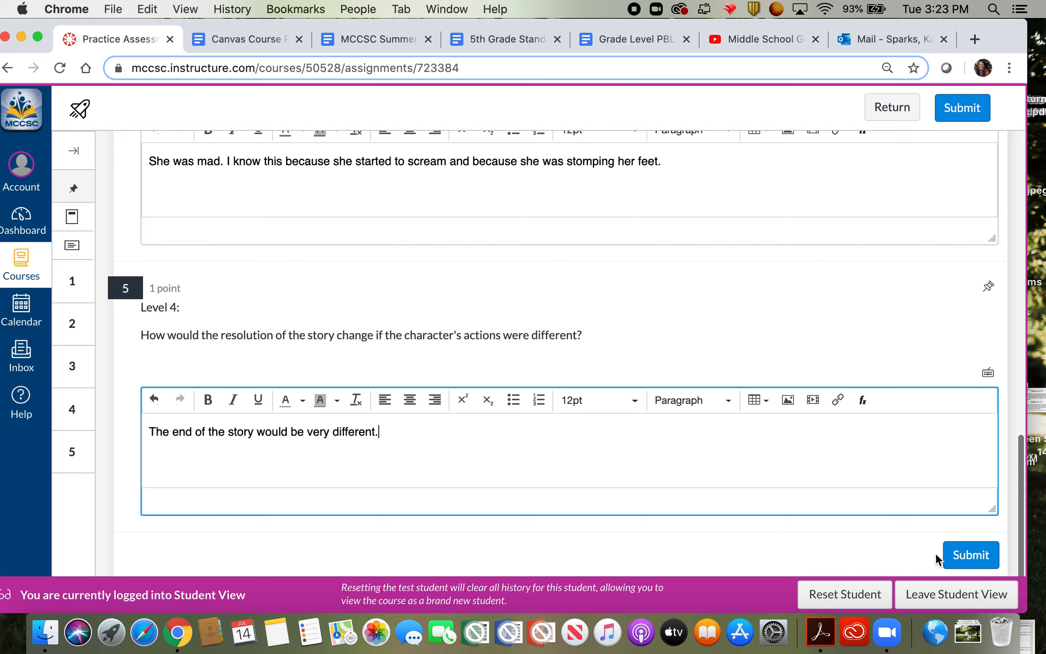
click(965, 556)
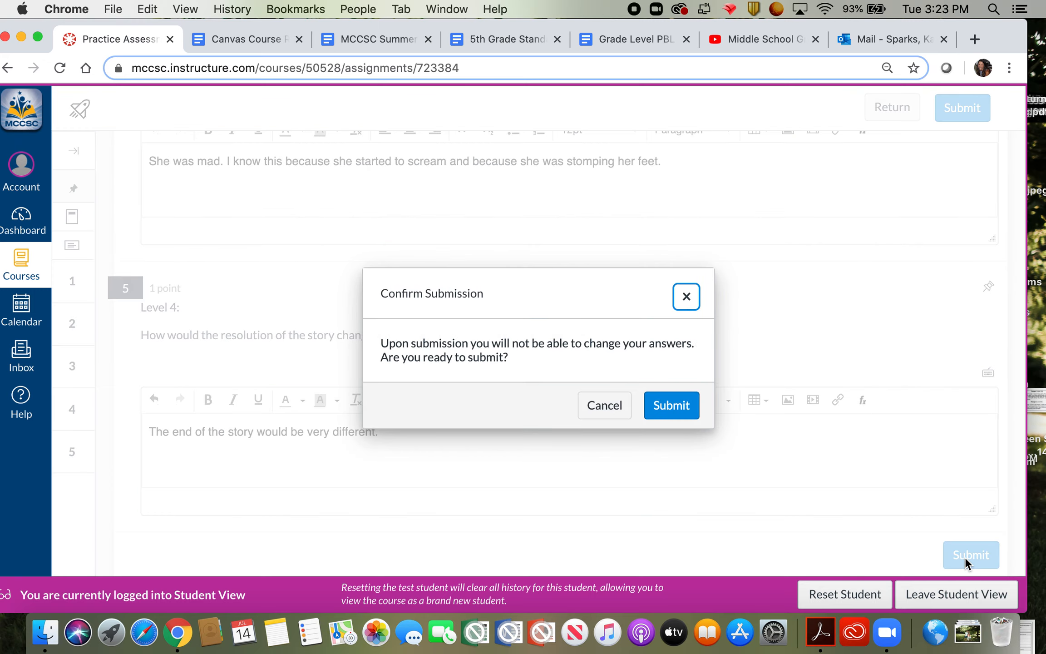
click(663, 403)
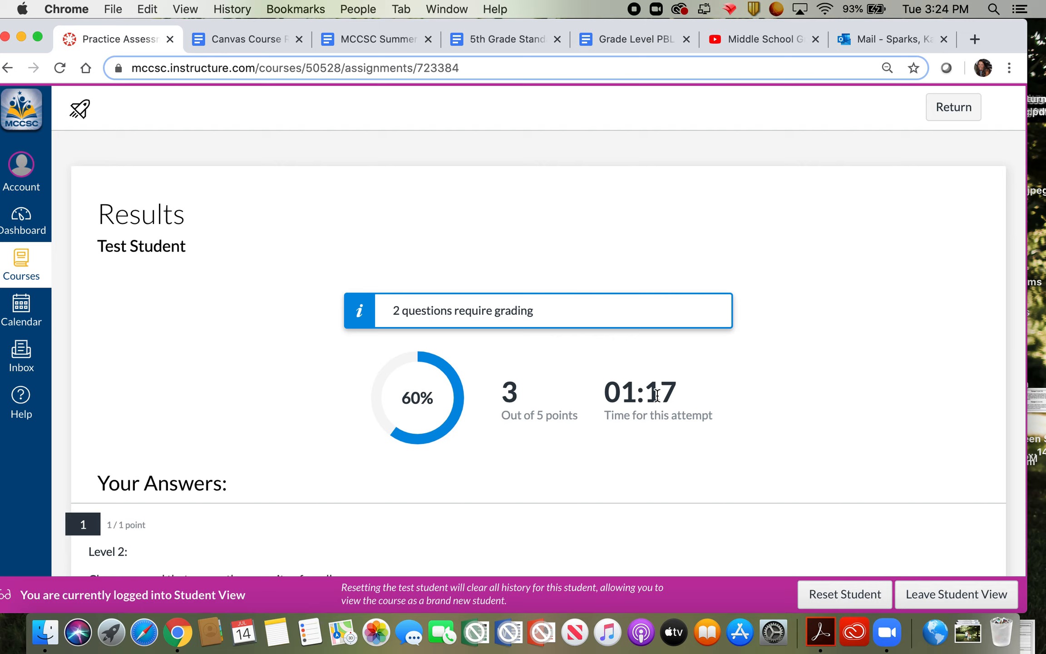
- Review the test student's quiz results and leave Student View
scroll(656, 394, down, 10)
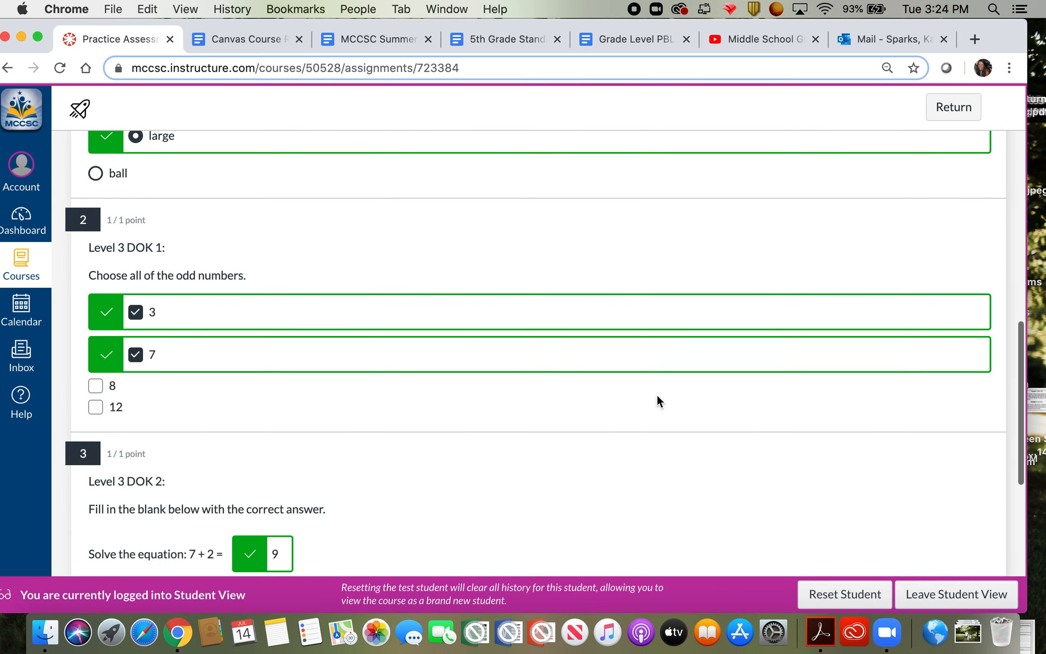
scroll(657, 396, up, 10)
click(958, 599)
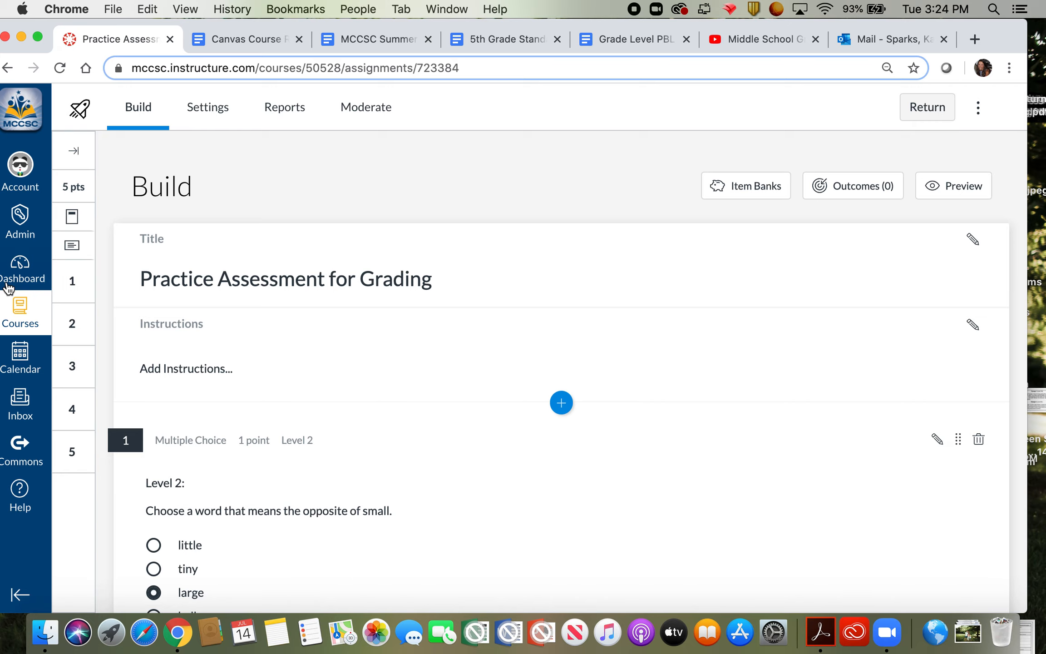
- Leave the quiz builder, open the course gradebook and look through its assignment columns for the practice assessment
click(928, 114)
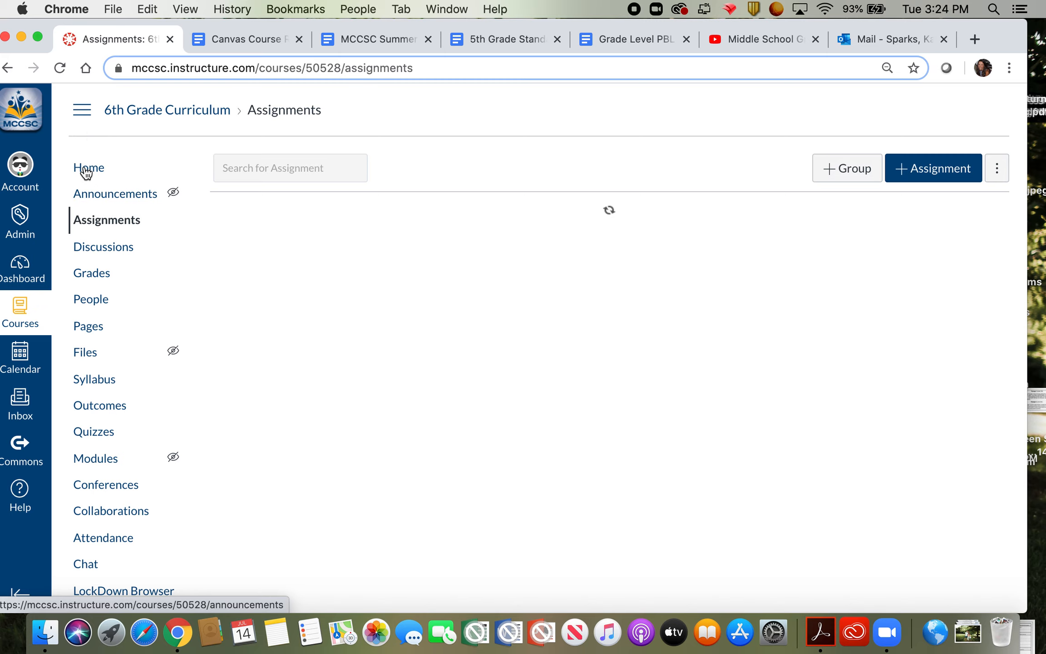
click(91, 273)
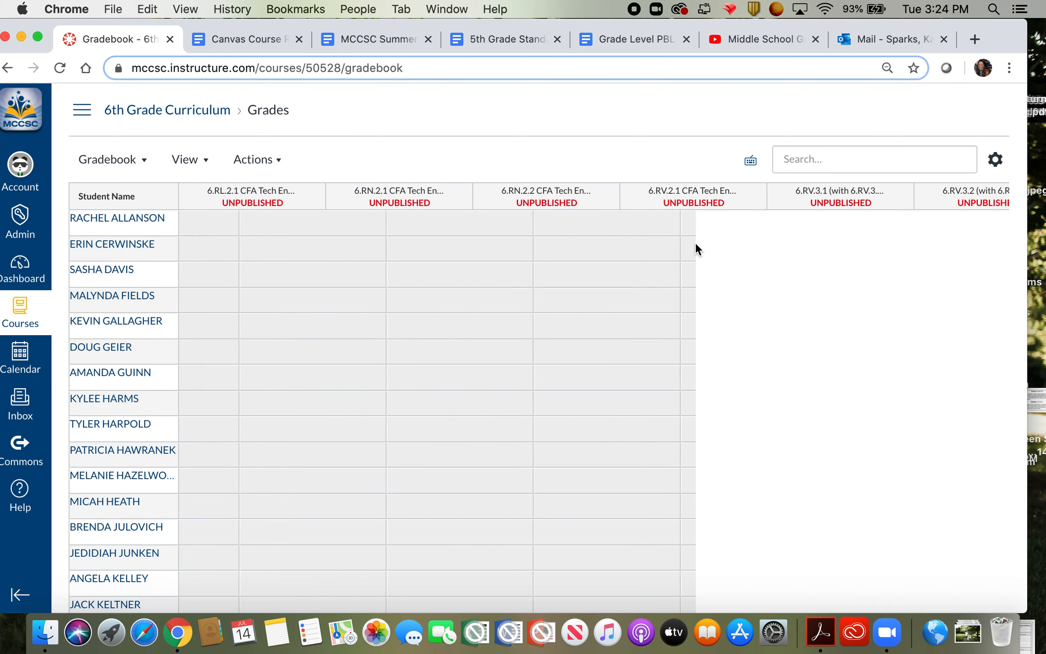
scroll(695, 249, right, 10)
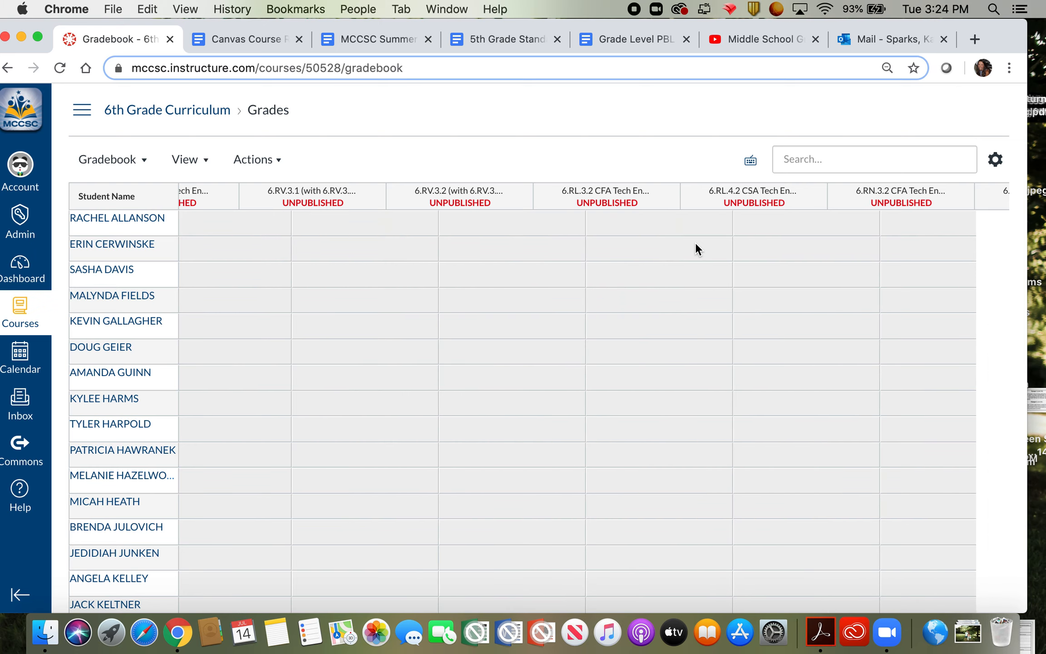
click(206, 165)
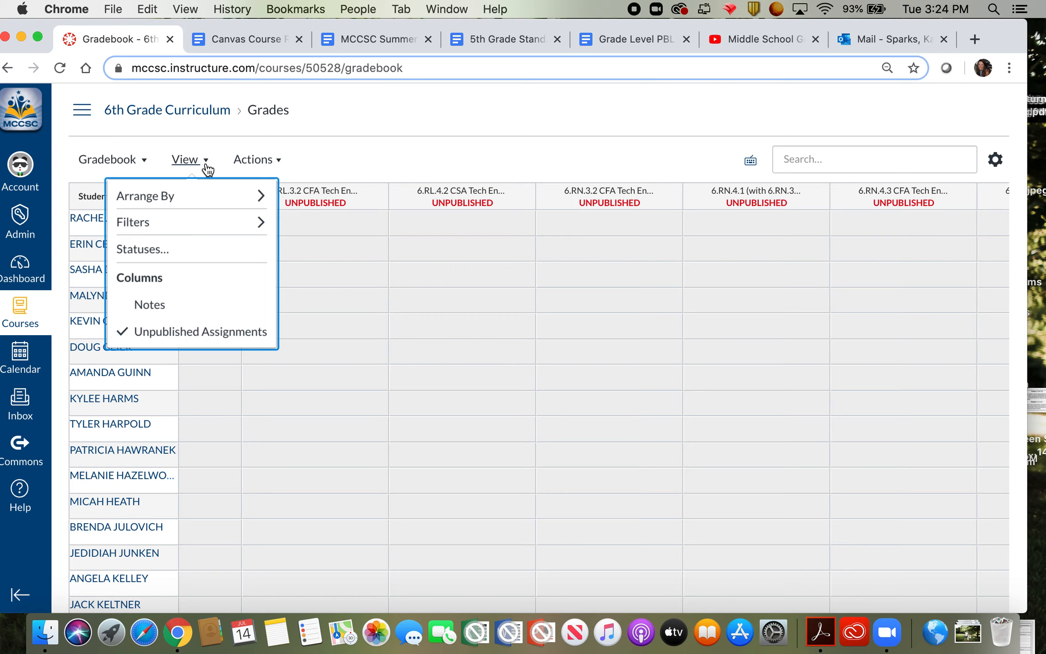
click(207, 167)
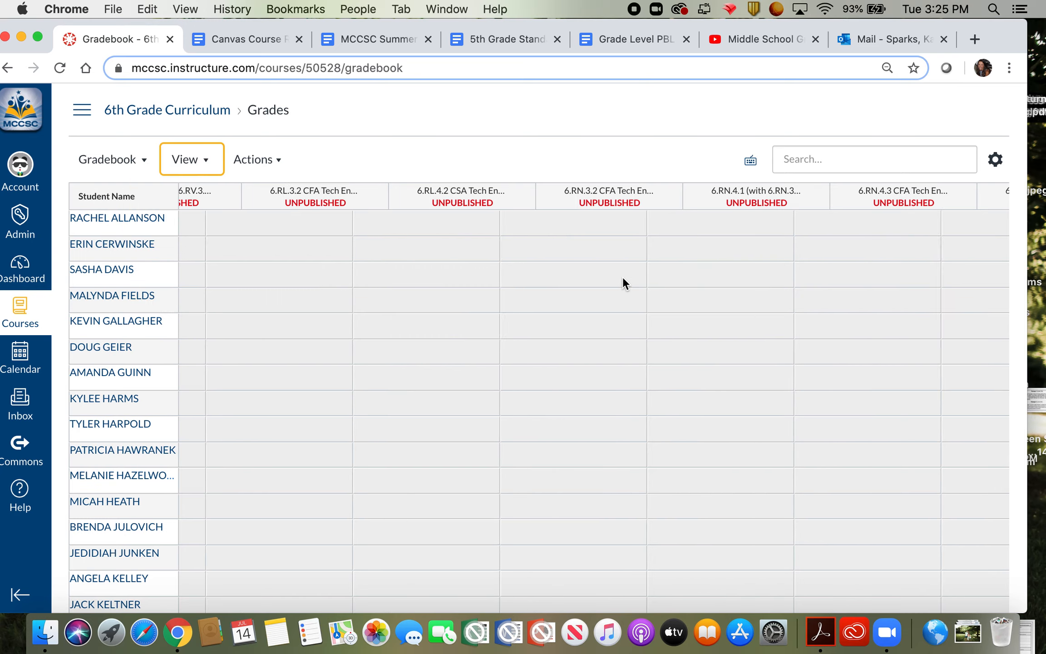
scroll(623, 280, right, 10)
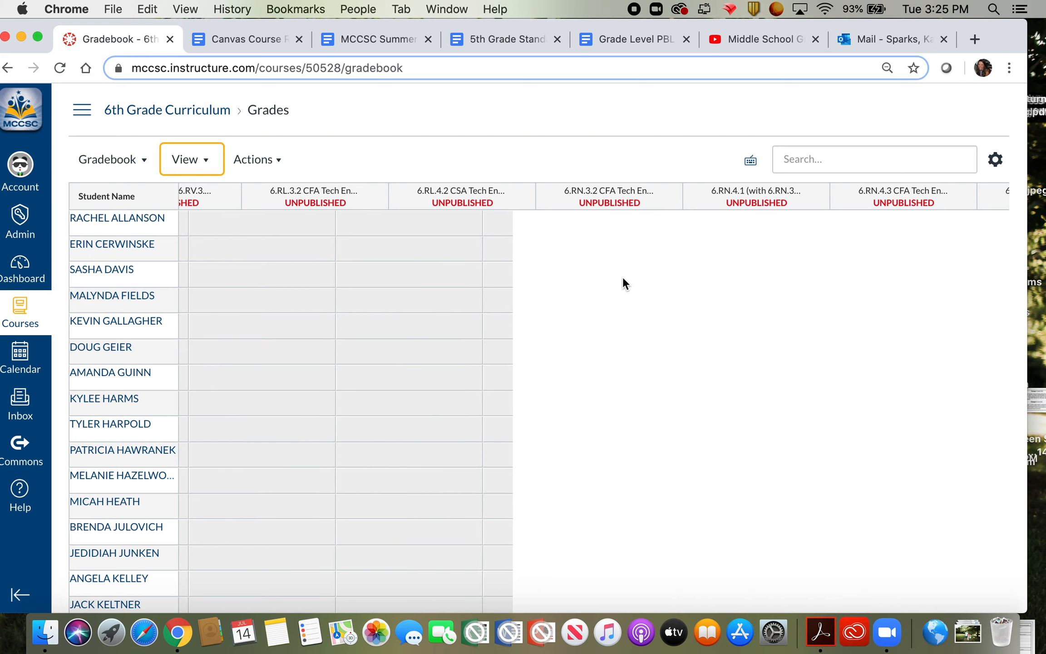
scroll(623, 276, right, 3)
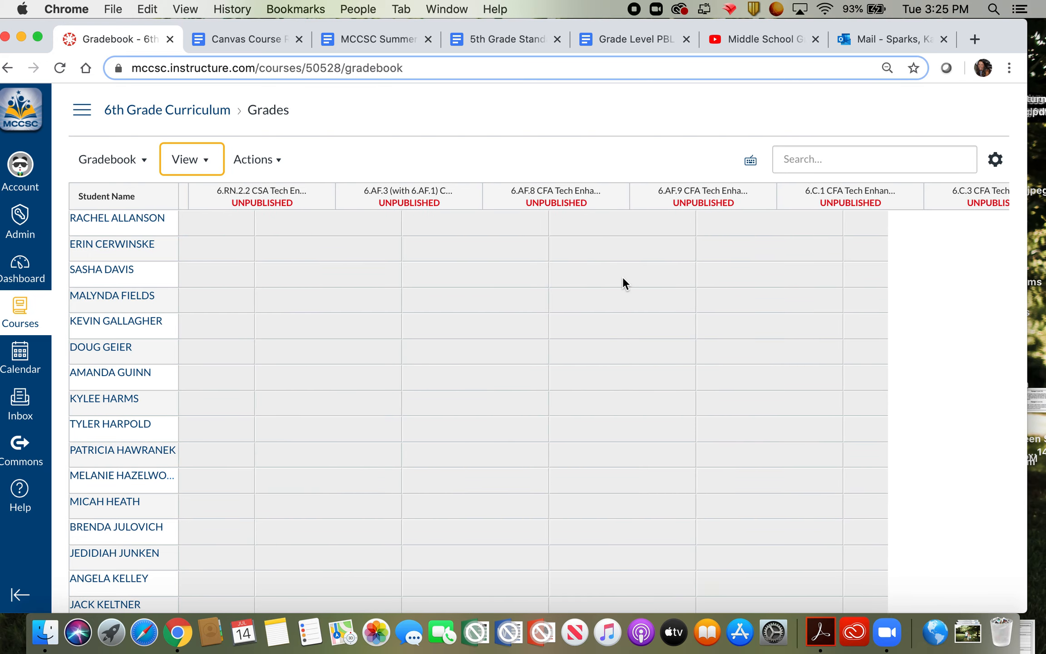
scroll(623, 279, right, 5)
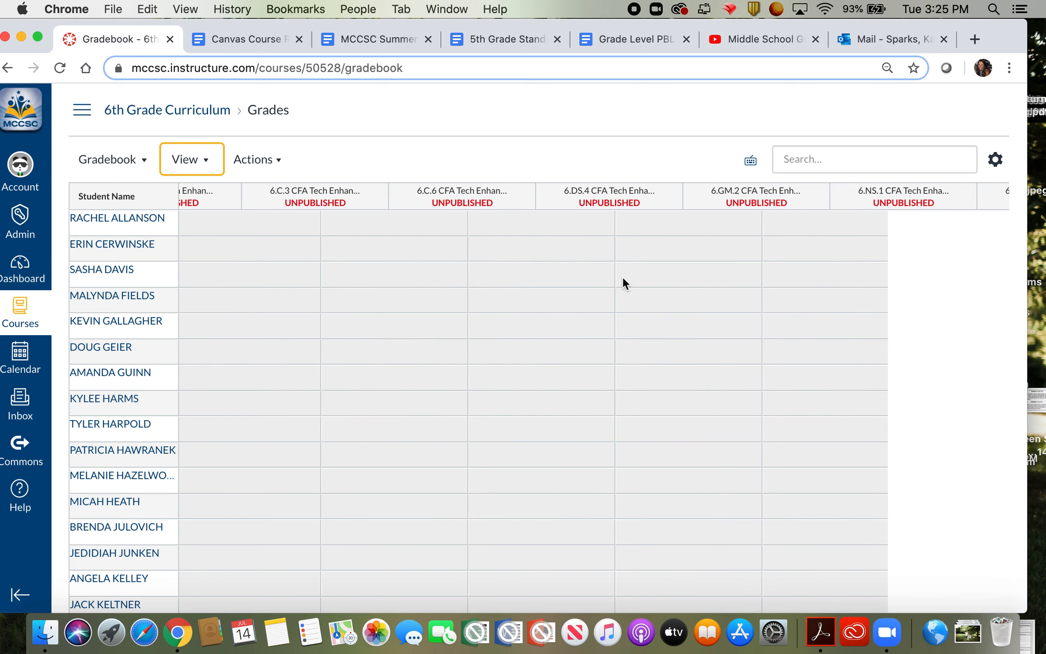
scroll(623, 279, right, 5)
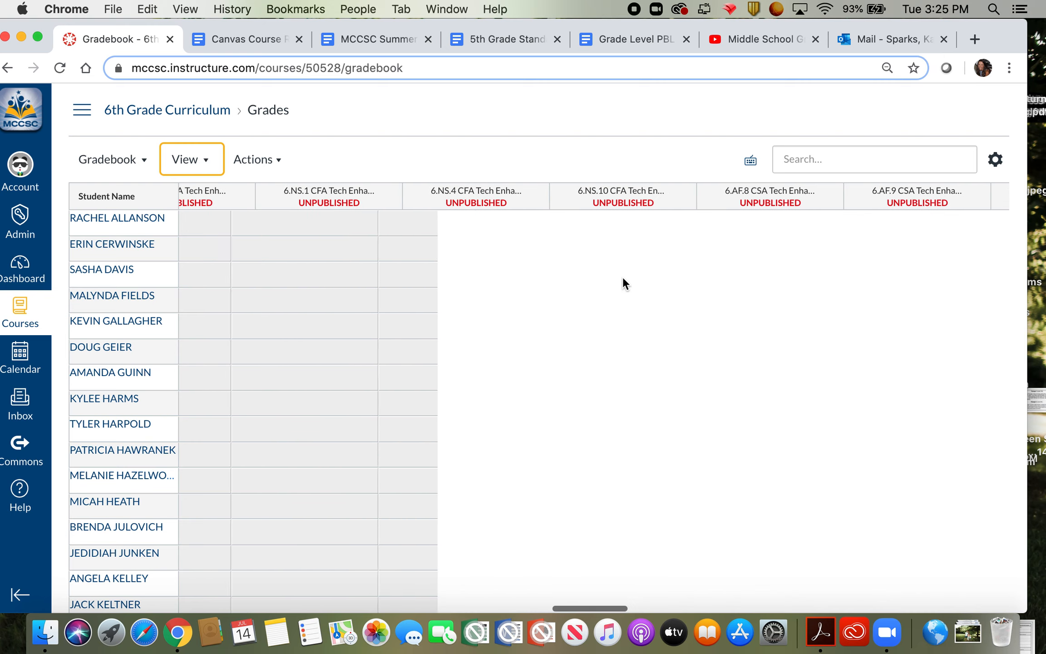
scroll(656, 235, right, 5)
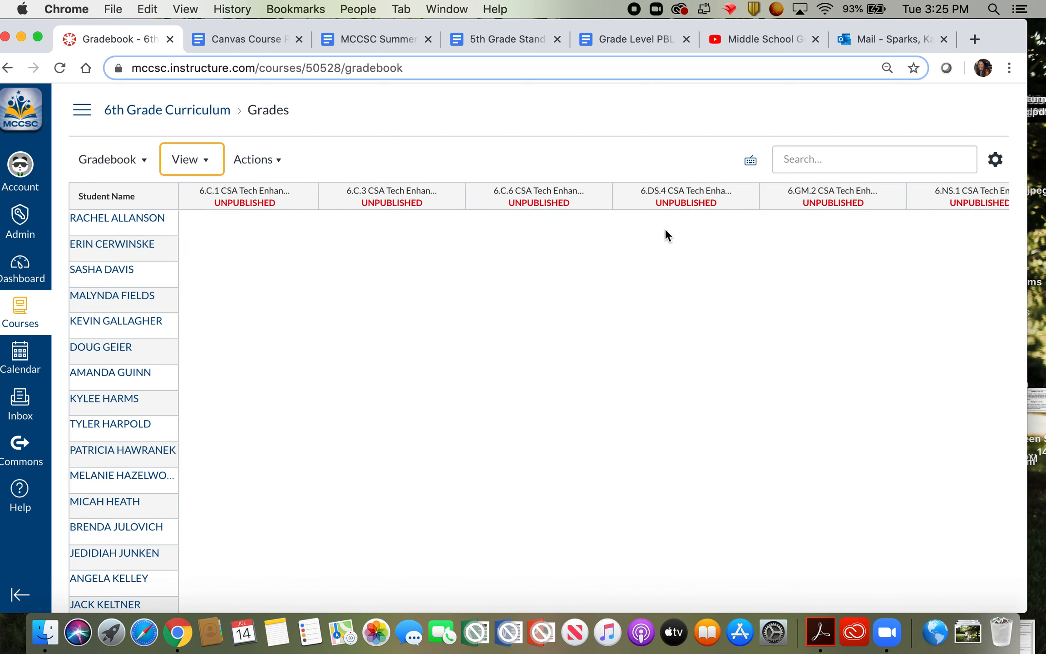
scroll(762, 278, right, 5)
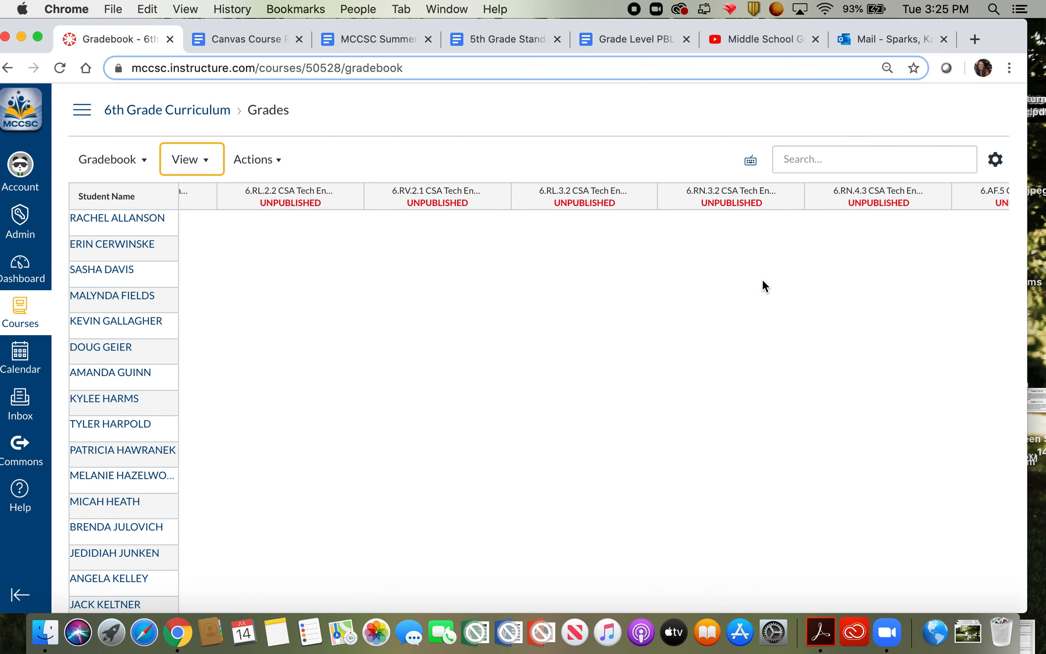
scroll(762, 279, right, 5)
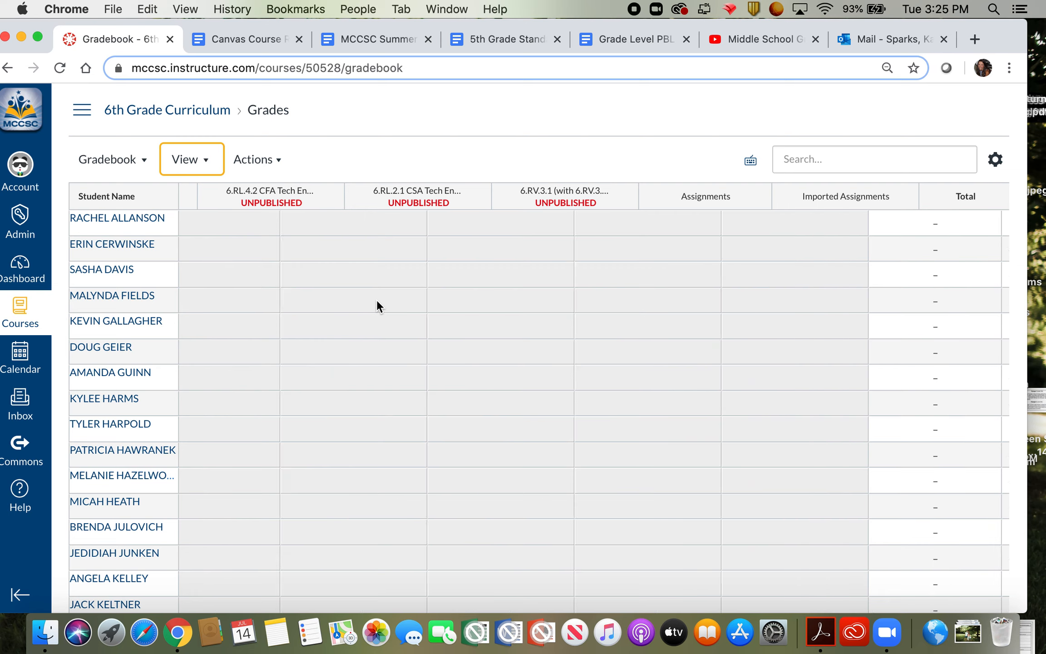
scroll(377, 299, left, 3)
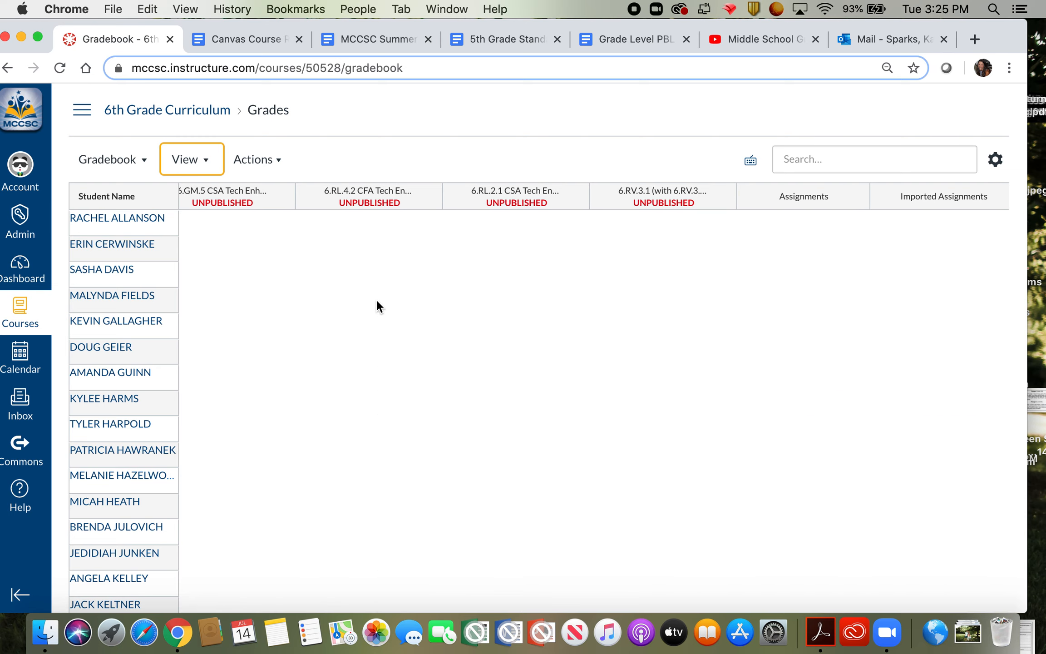
scroll(377, 301, left, 5)
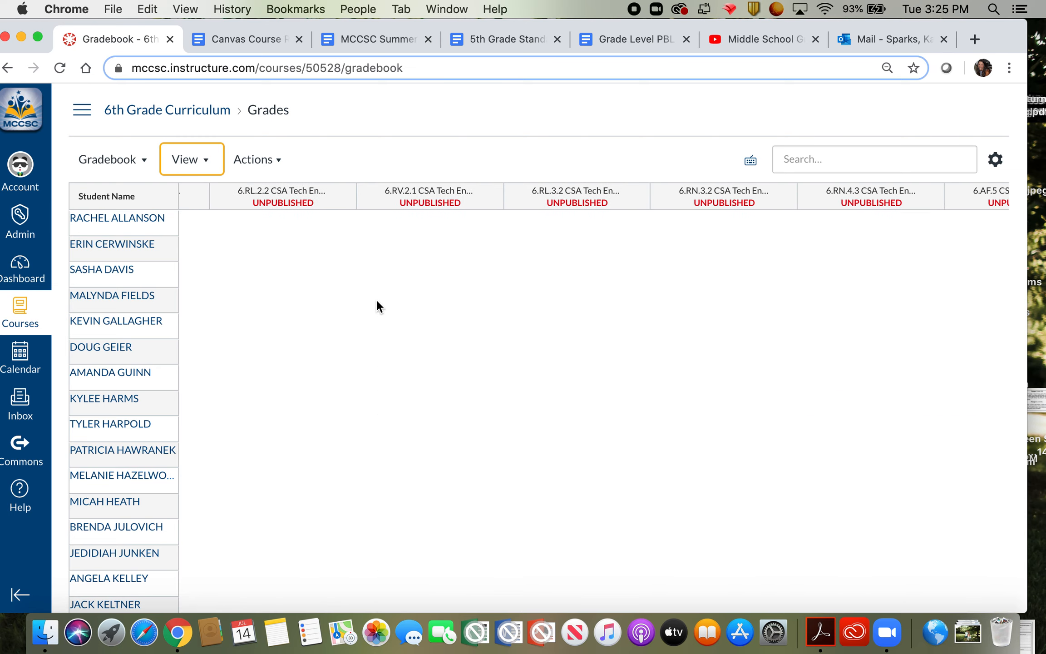
scroll(377, 299, left, 5)
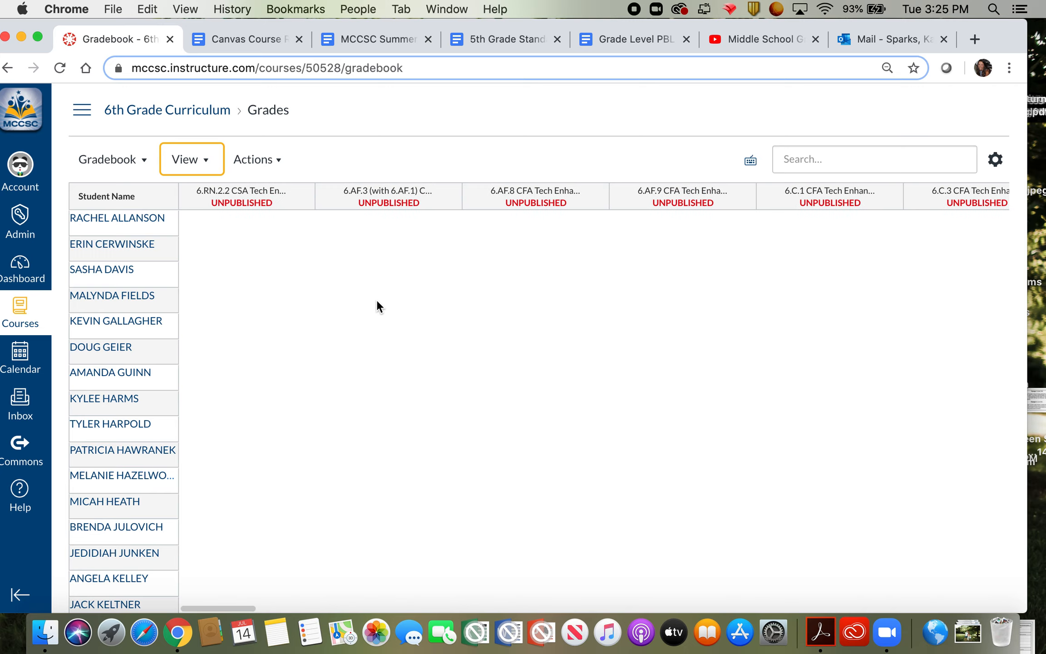
scroll(377, 299, left, 5)
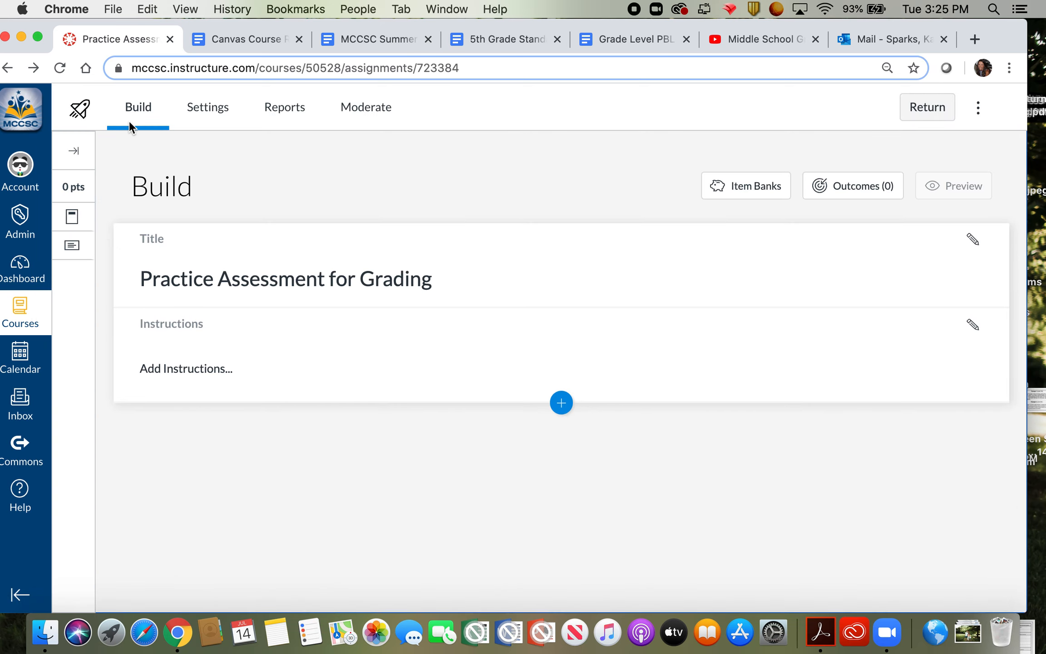
- Return to the course gradebook and locate the Test Student's score in the Practice Assessment column
click(926, 109)
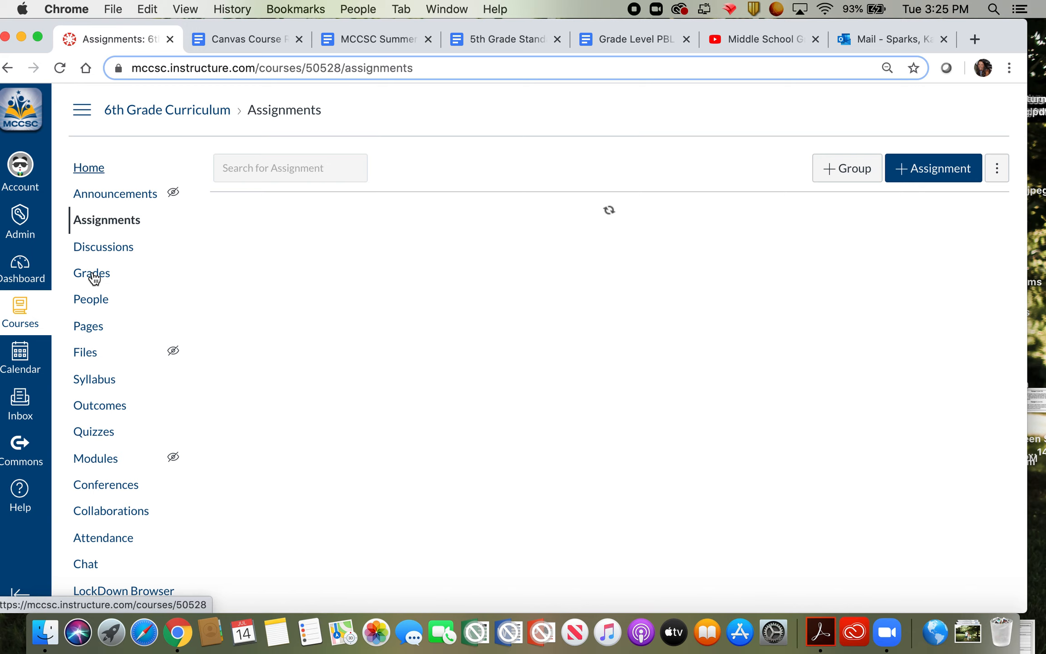
click(94, 278)
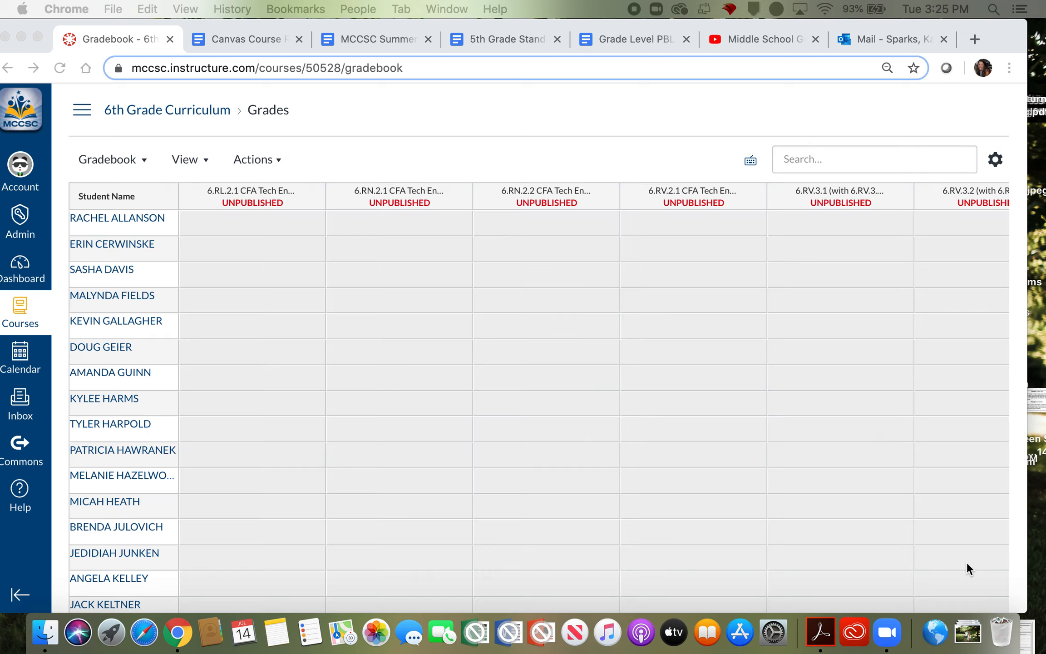
scroll(671, 256, right, 15)
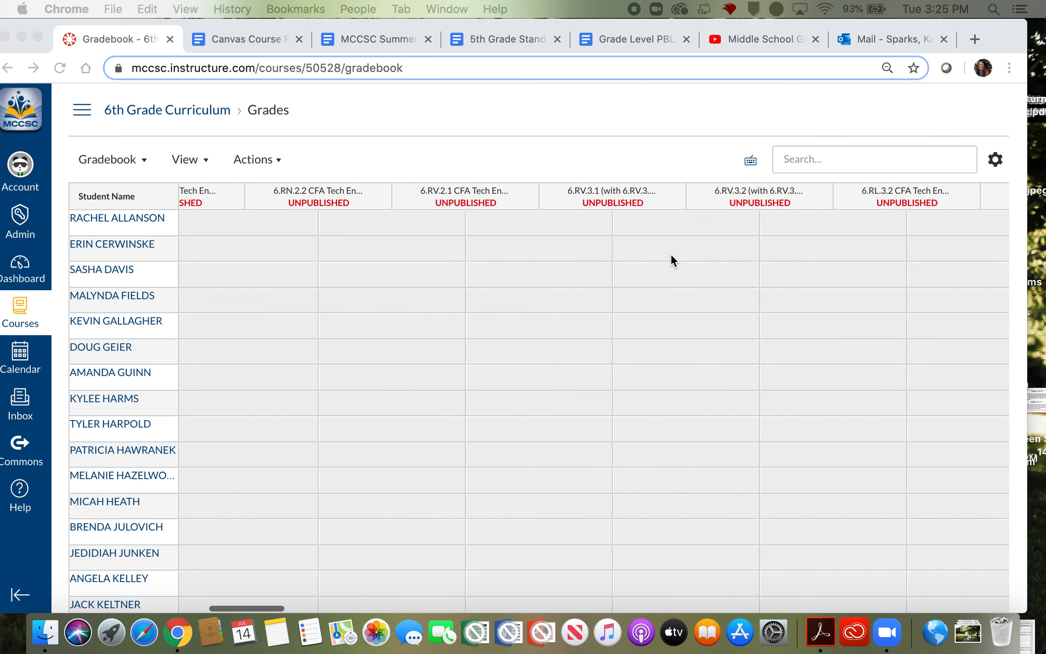
scroll(671, 261, right, 10)
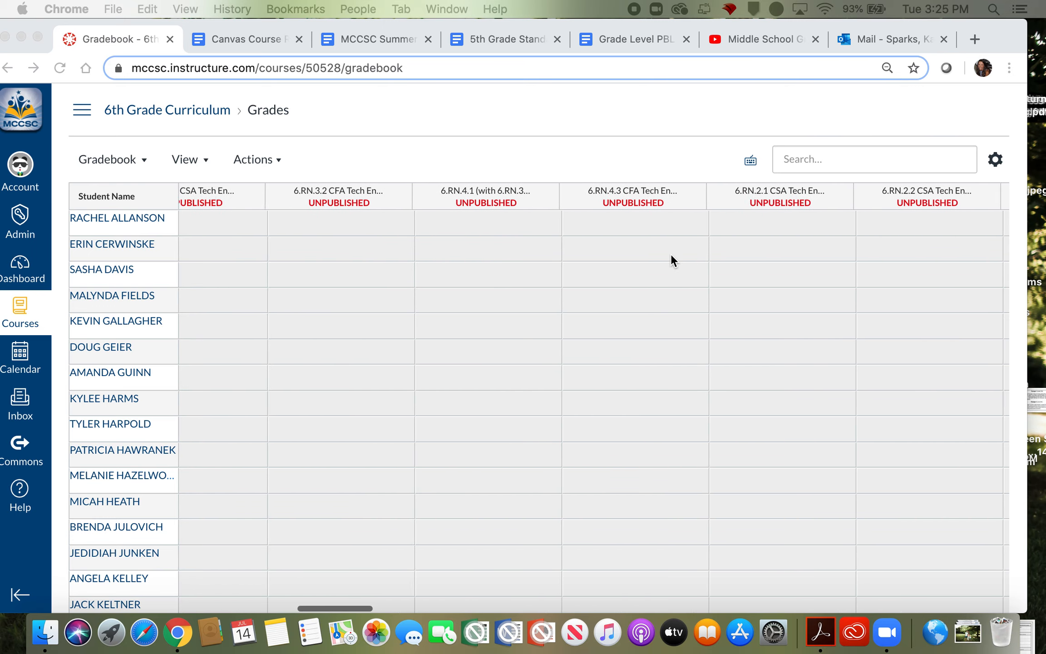
scroll(671, 261, right, 10)
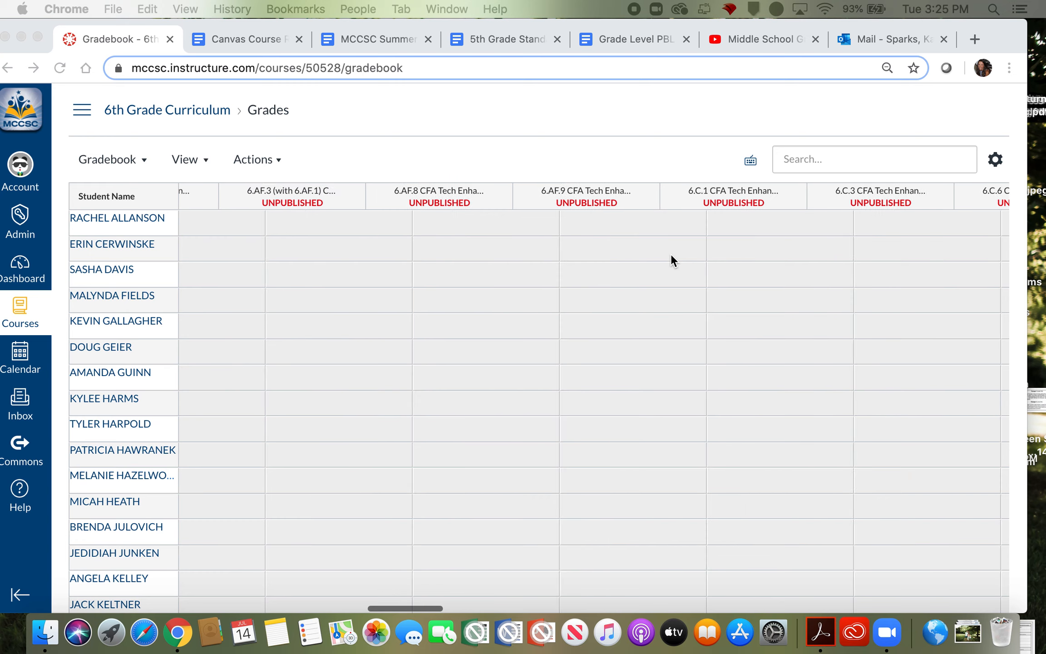
scroll(671, 255, right, 10)
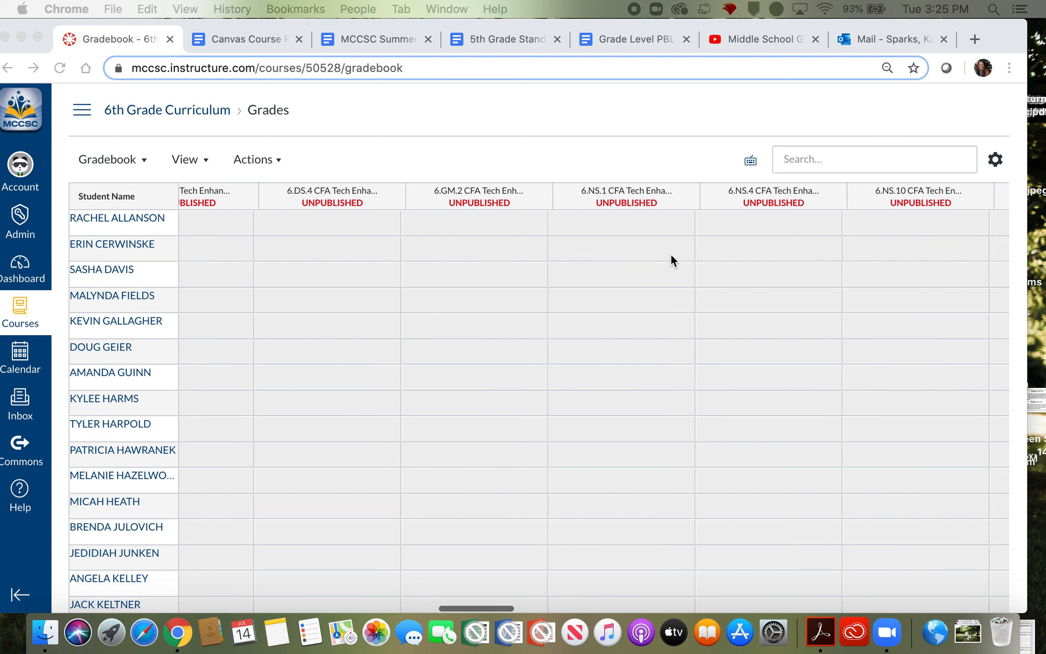
scroll(671, 258, right, 10)
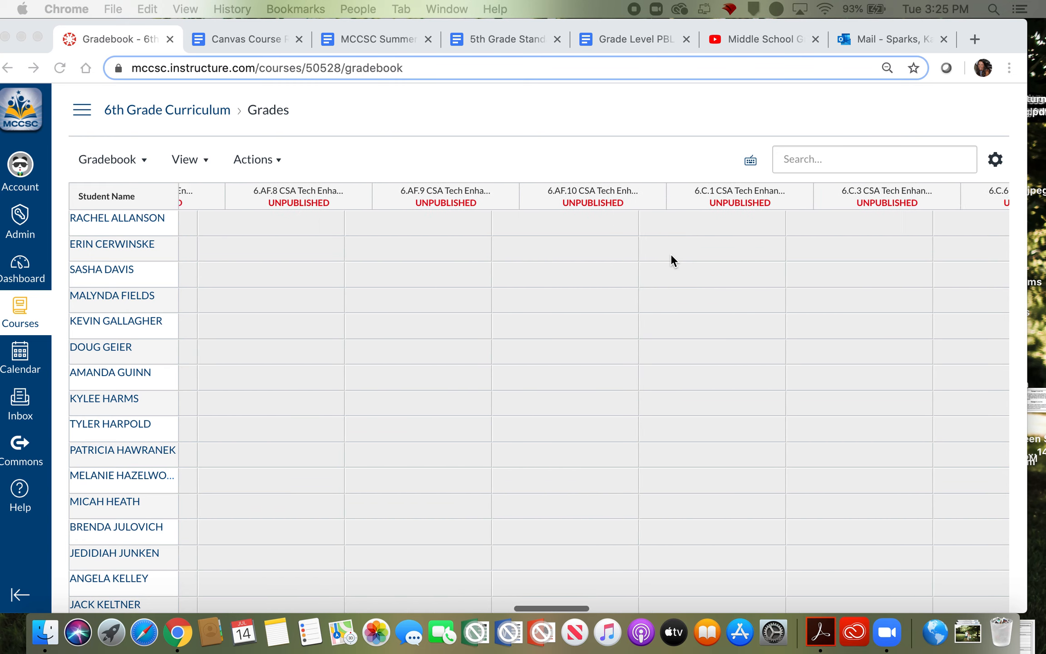
scroll(671, 255, right, 10)
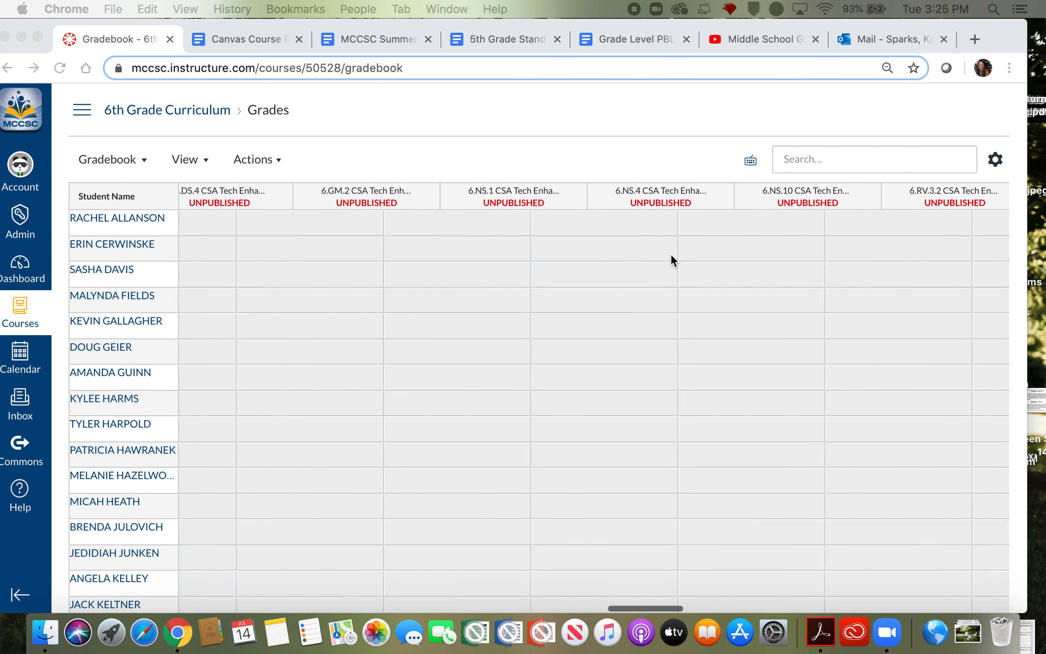
scroll(671, 254, right, 3)
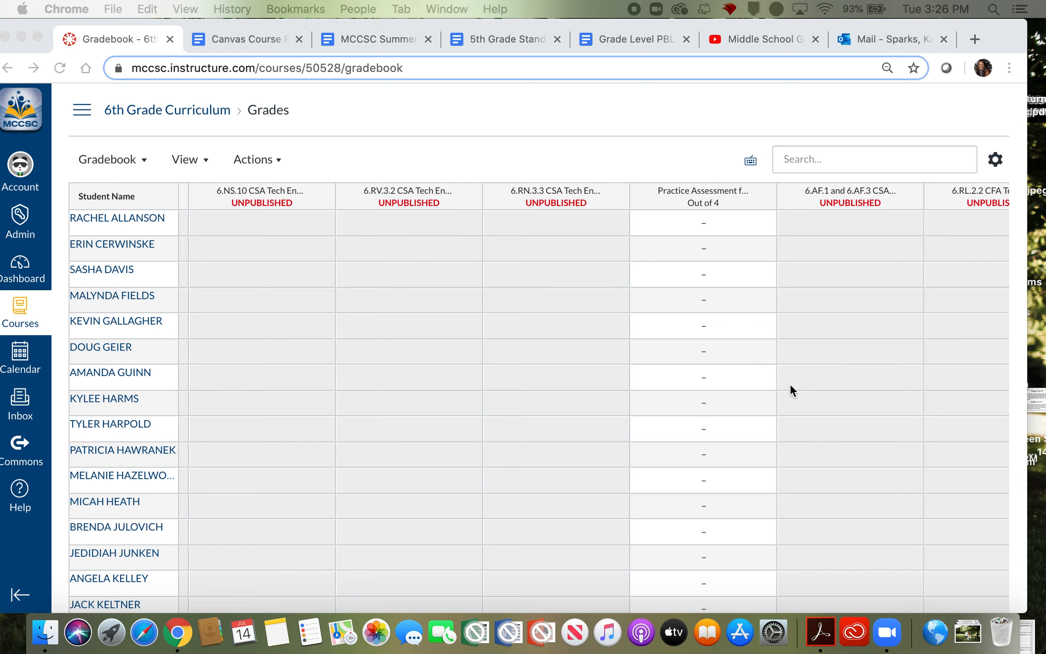
scroll(714, 434, down, 10)
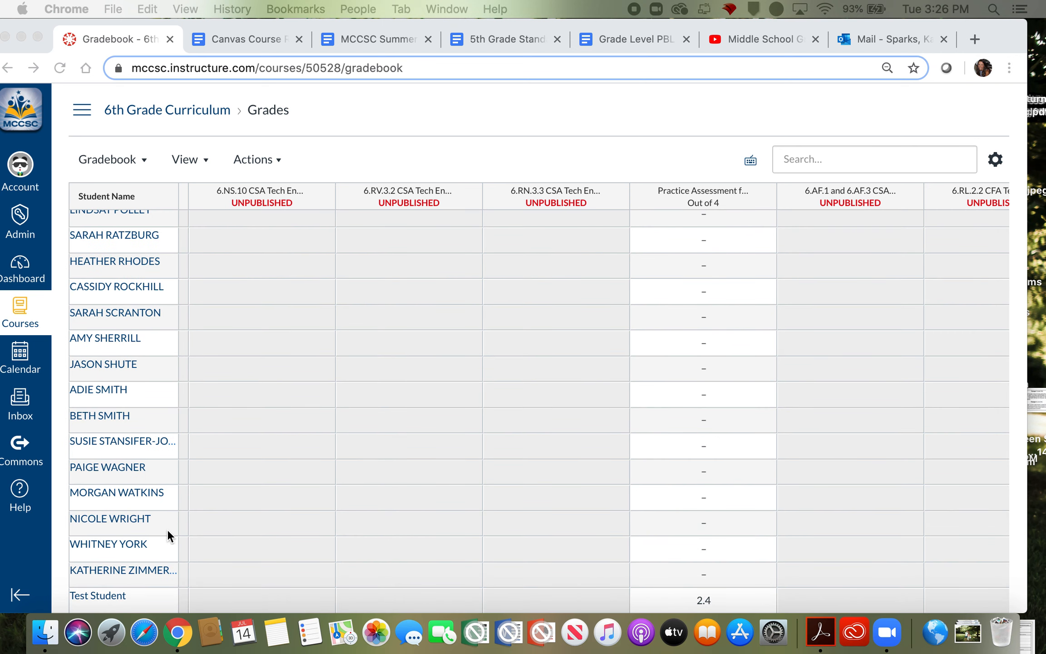
- Open the Test Student's Practice Assessment for Grading submission in SpeedGrader from its grade details
click(706, 596)
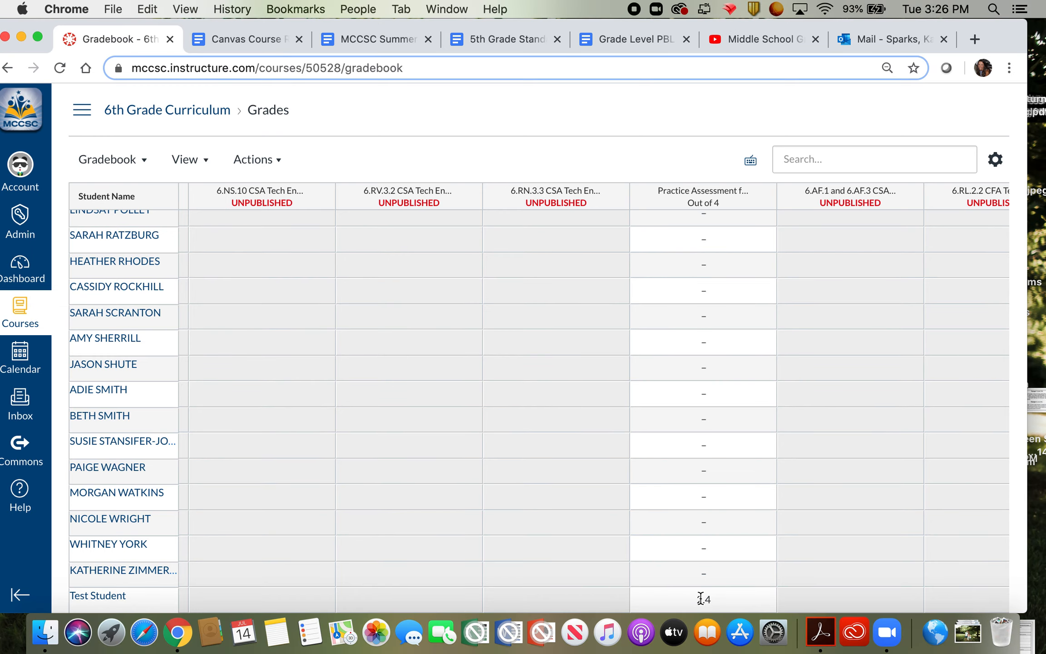
click(701, 598)
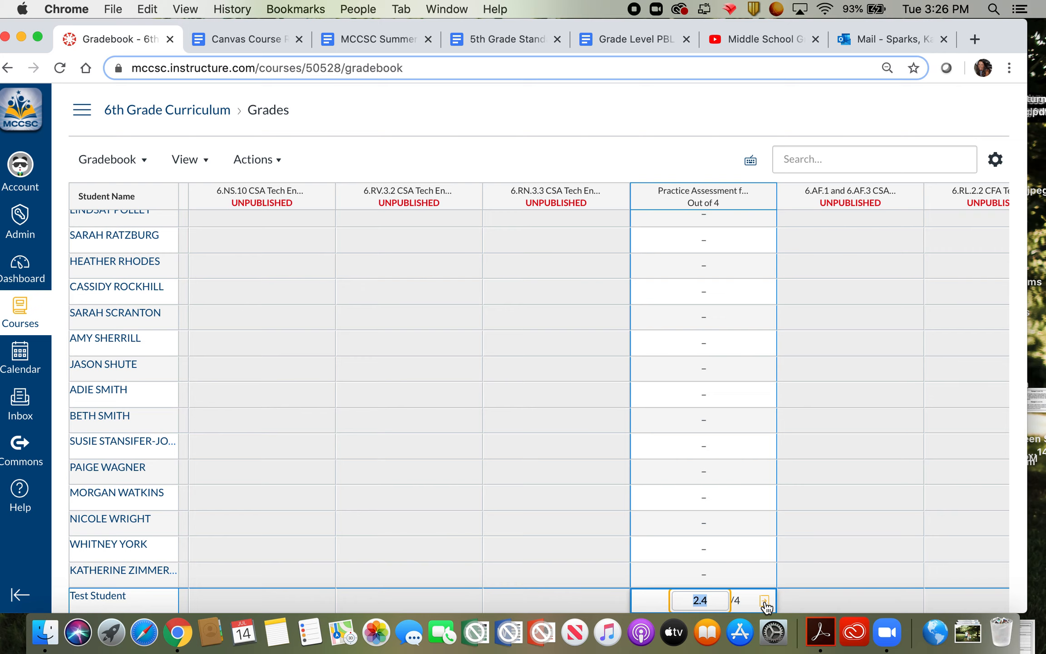
click(765, 602)
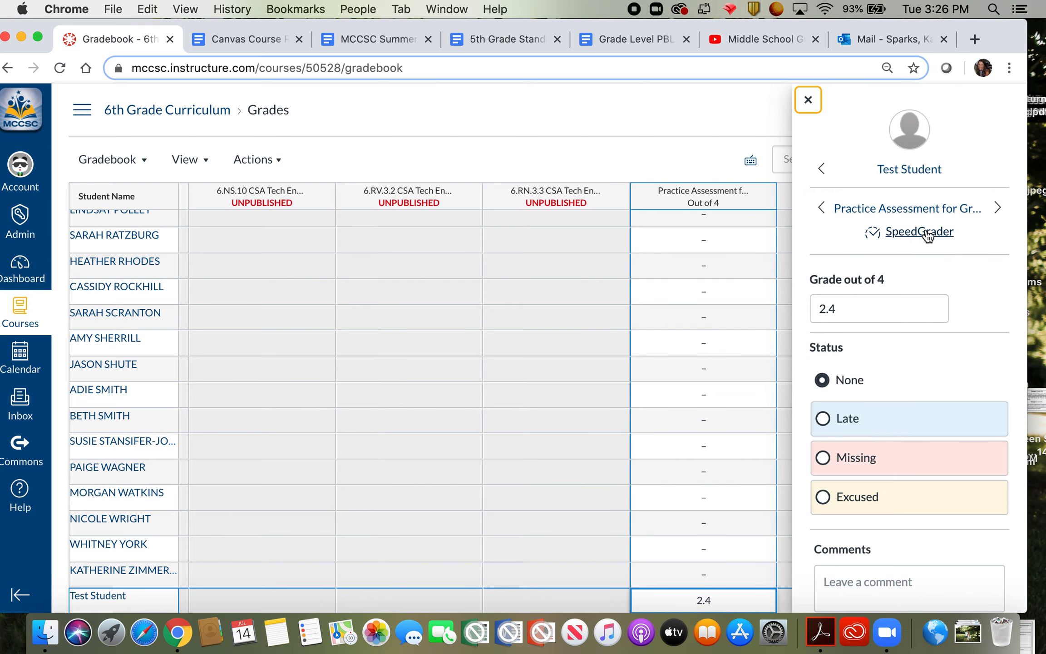
click(924, 233)
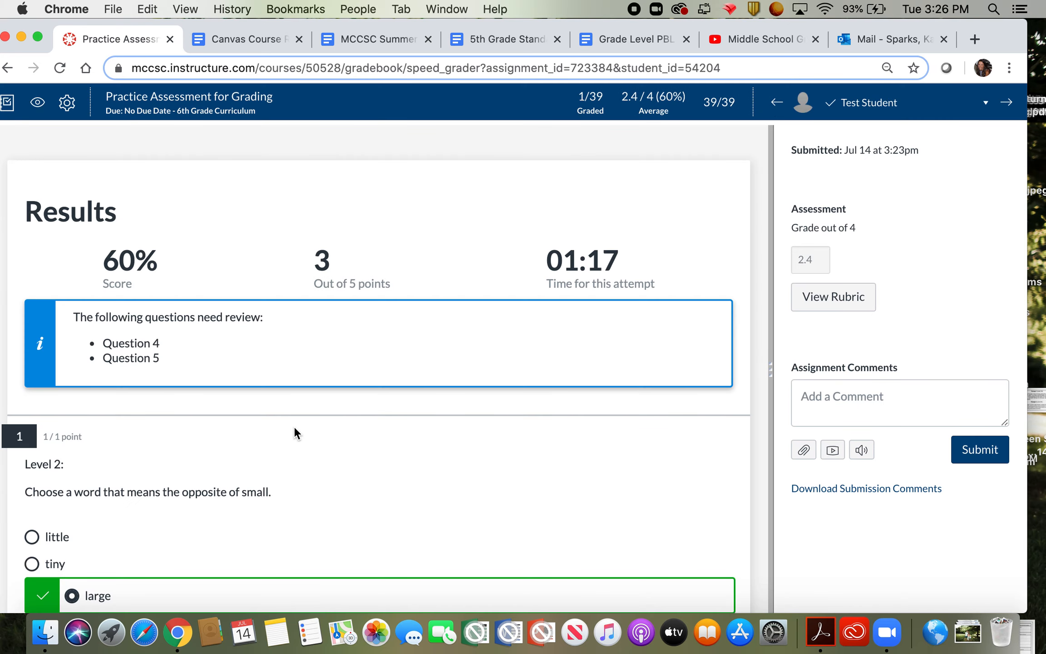
- Show the grading rubric, check the answer to question 1 and rate the Grade Level 2 Question(s) criterion "Yes" for 2 pts
click(823, 302)
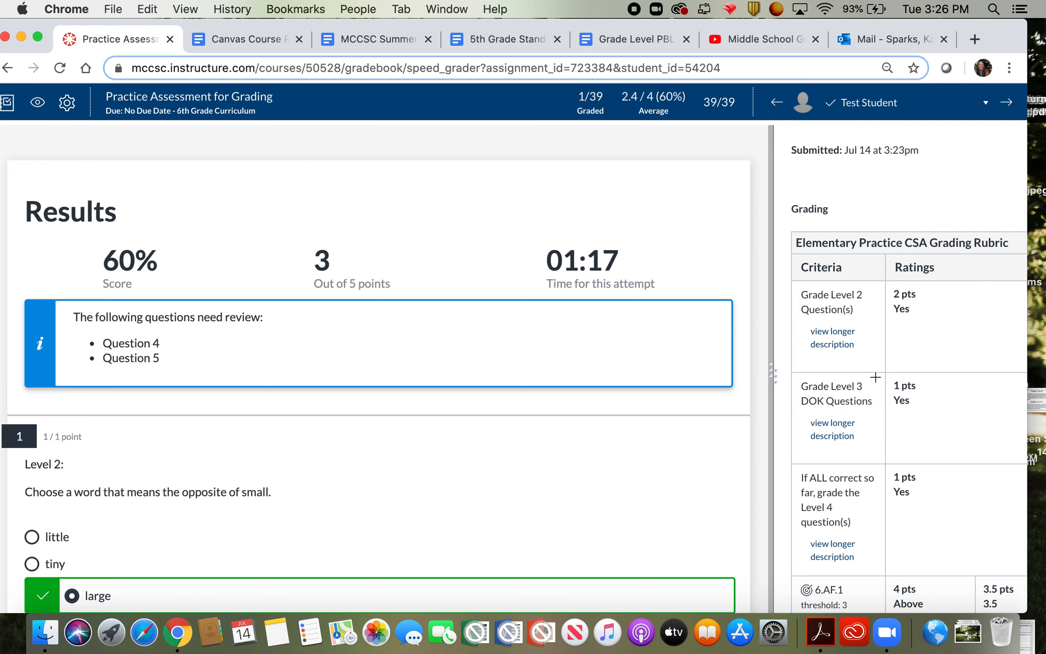
scroll(210, 522, down, 5)
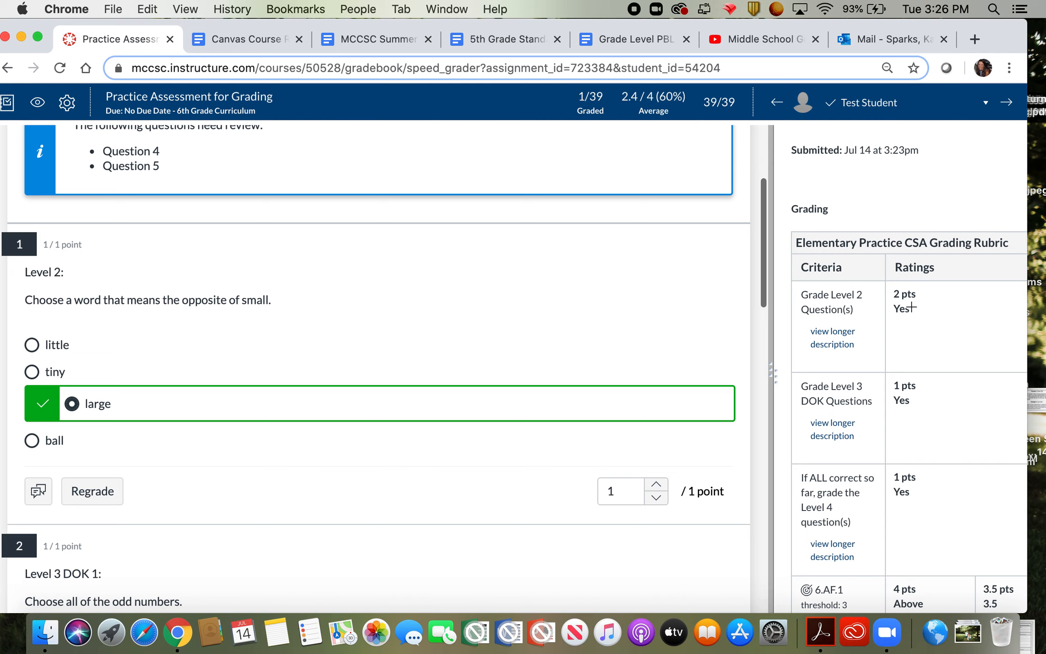
click(932, 336)
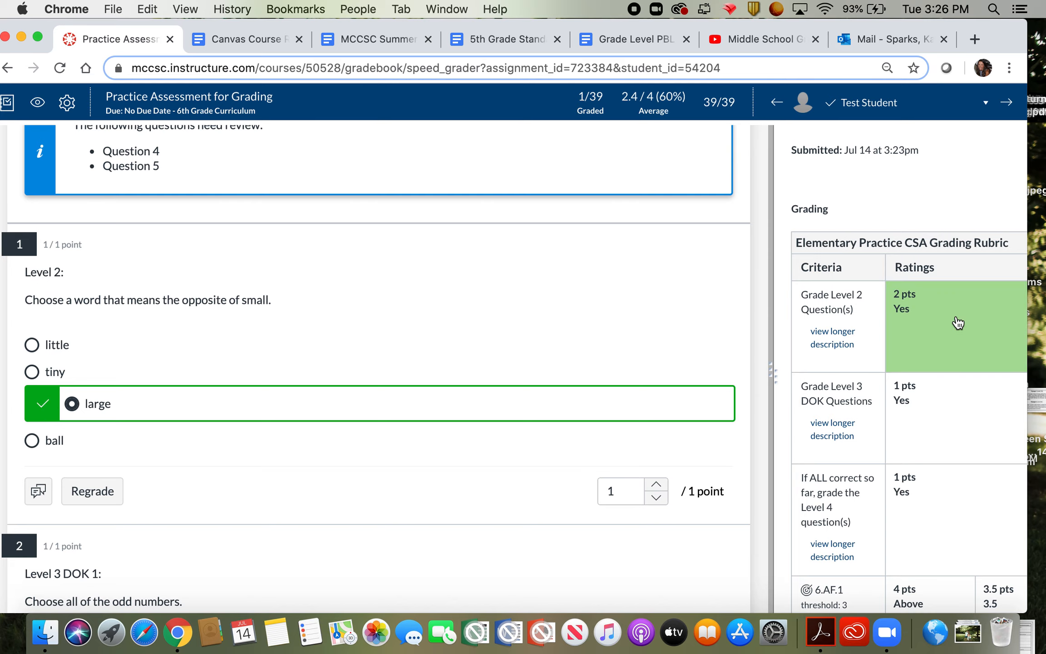
- Read the long description of the Grade Level 3 DOK Questions criterion, then close it
scroll(279, 463, down, 5)
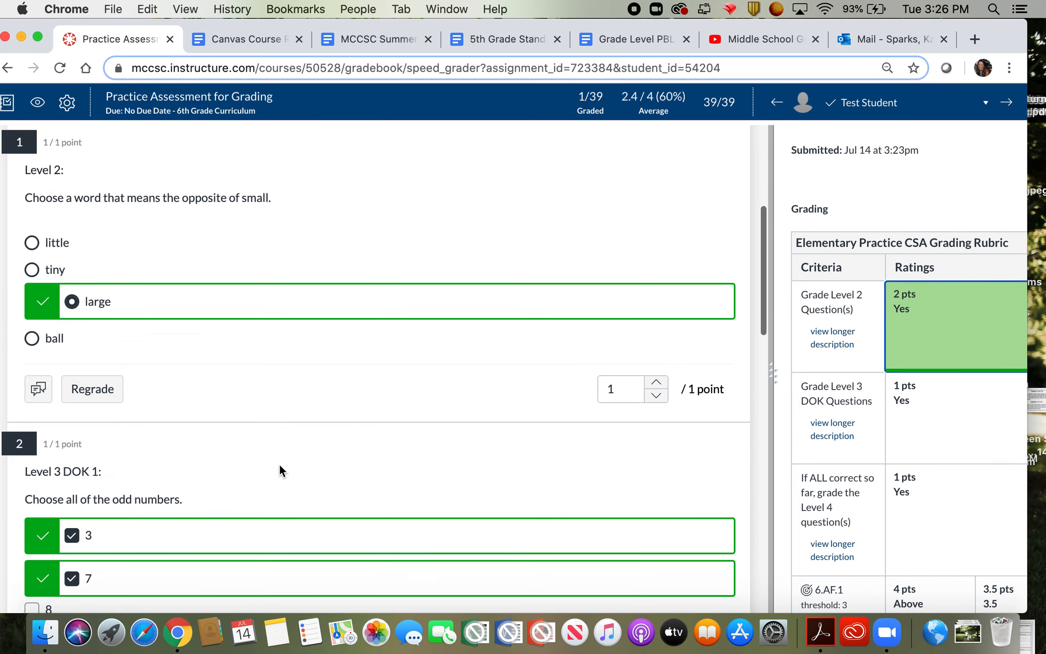
click(840, 435)
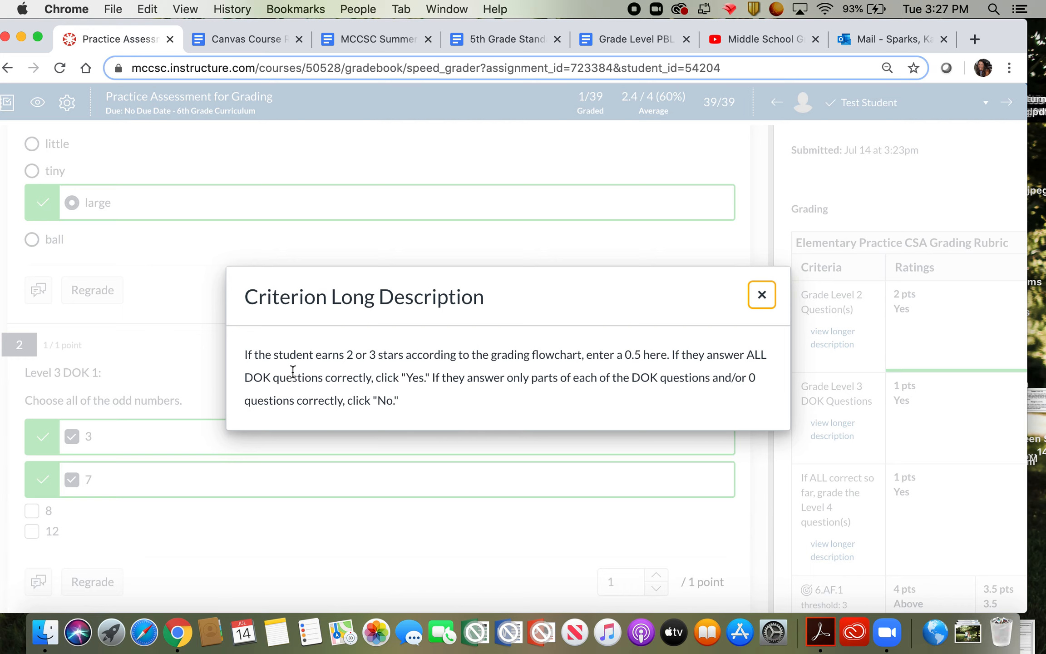
click(771, 304)
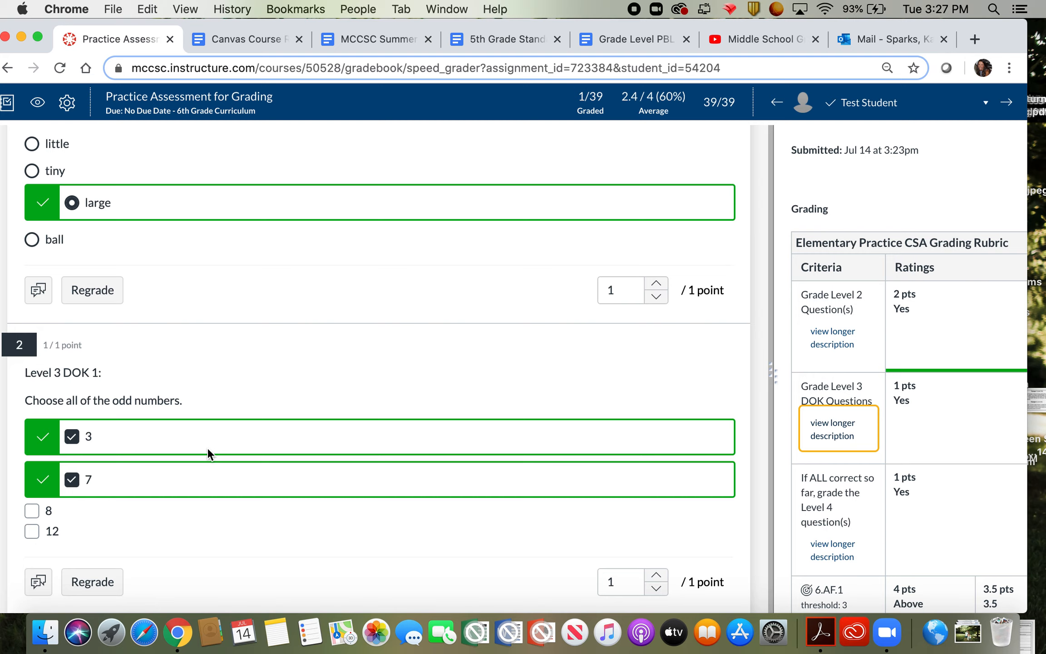
- Review the answers to questions 2 and 3, and mark the written answer to question 4 correct for 1 point
scroll(208, 449, down, 5)
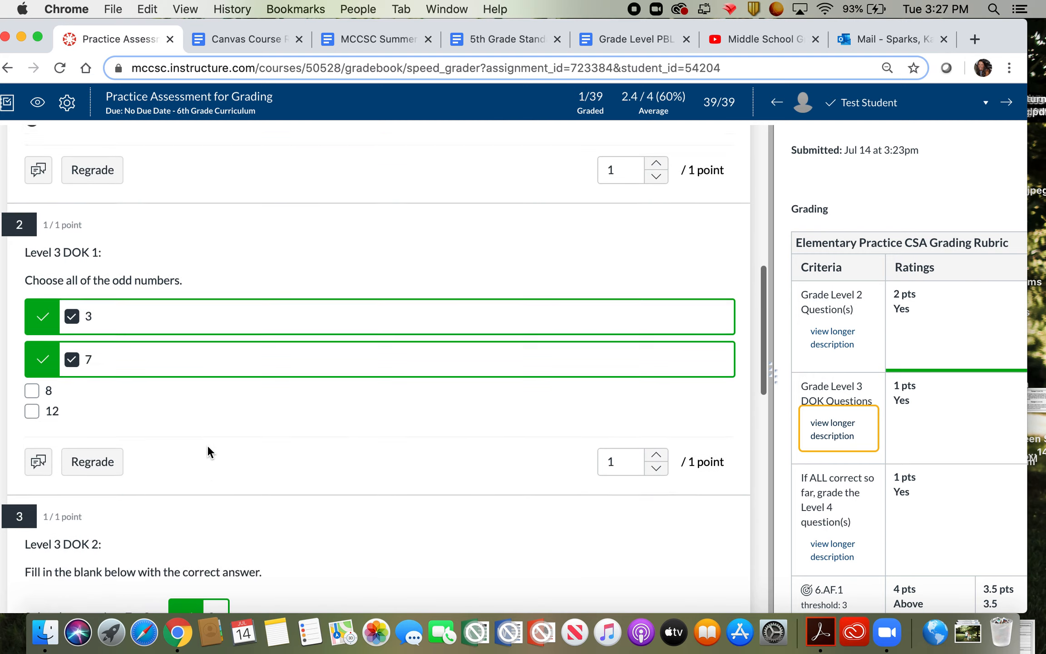
scroll(207, 448, down, 2)
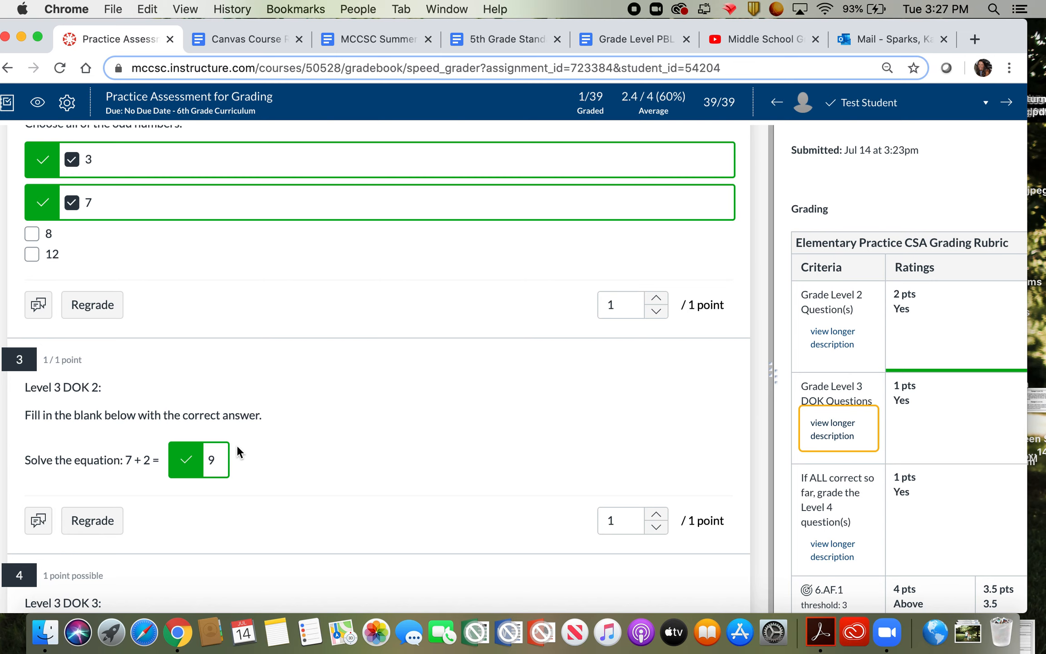
scroll(237, 449, down, 7)
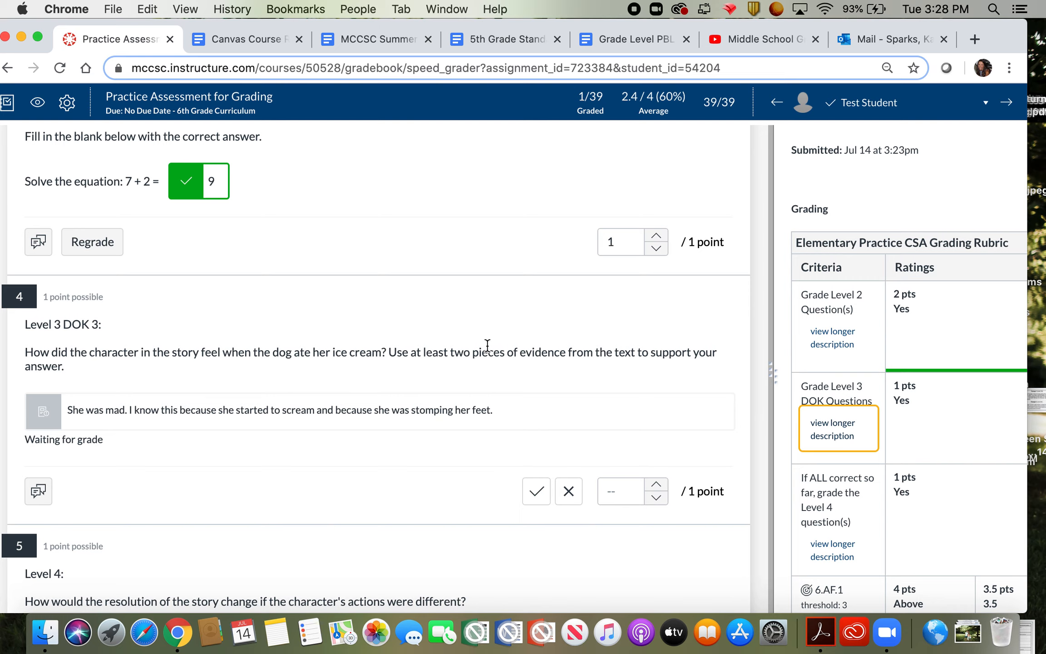
click(539, 495)
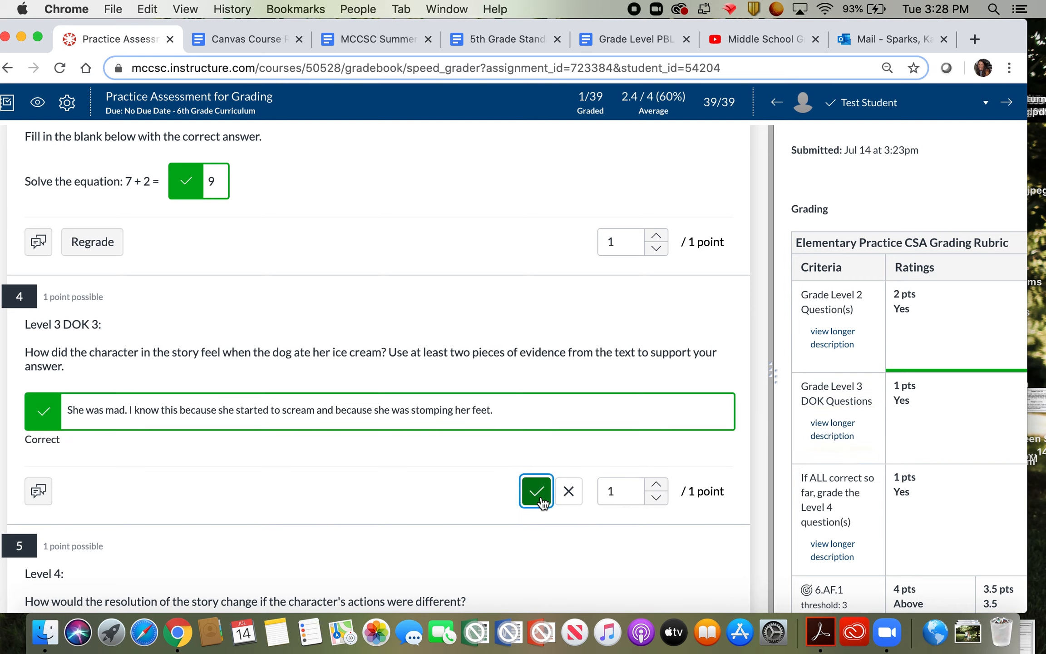
- Rate the Grade Level 3 DOK Questions criterion "Yes" for 1 pts and check the rubric's points column
scroll(385, 295, up, 5)
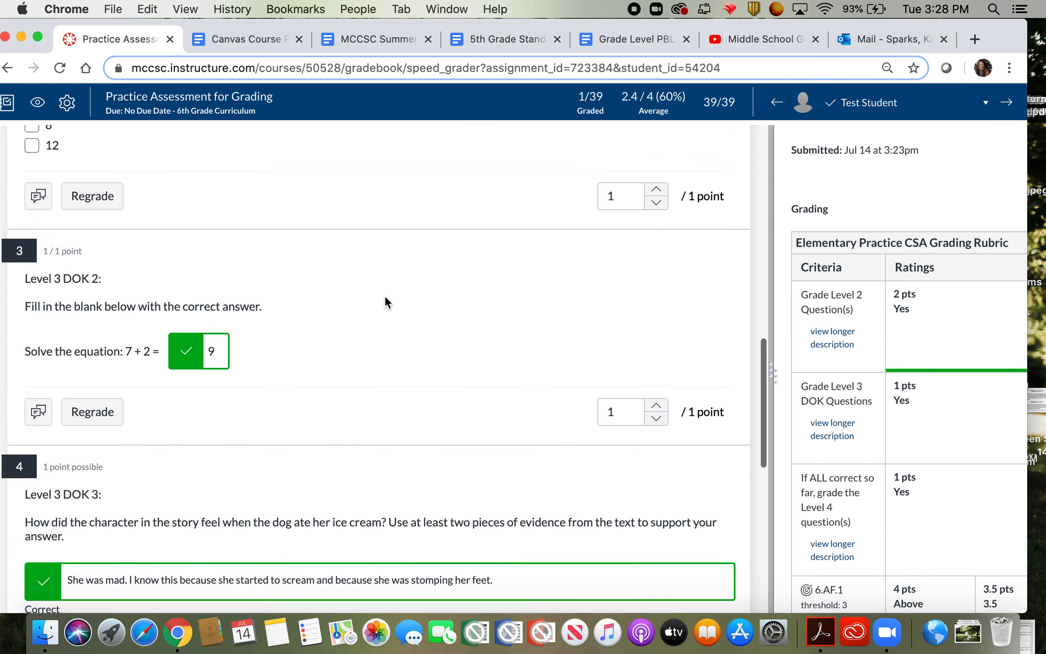
scroll(385, 295, up, 2)
click(975, 430)
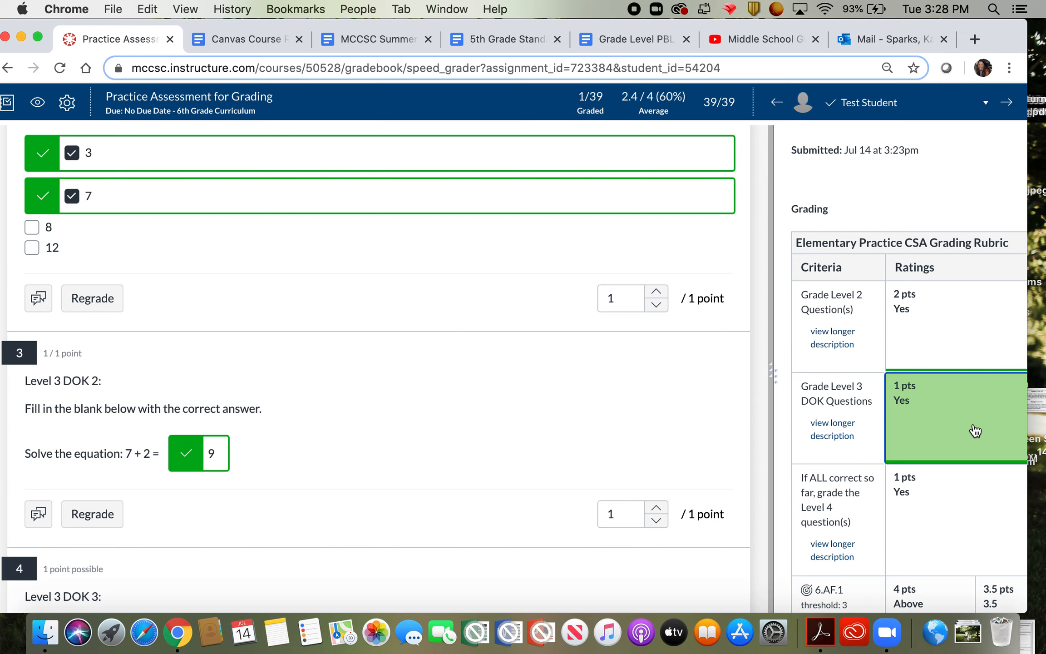
scroll(975, 431, right, 5)
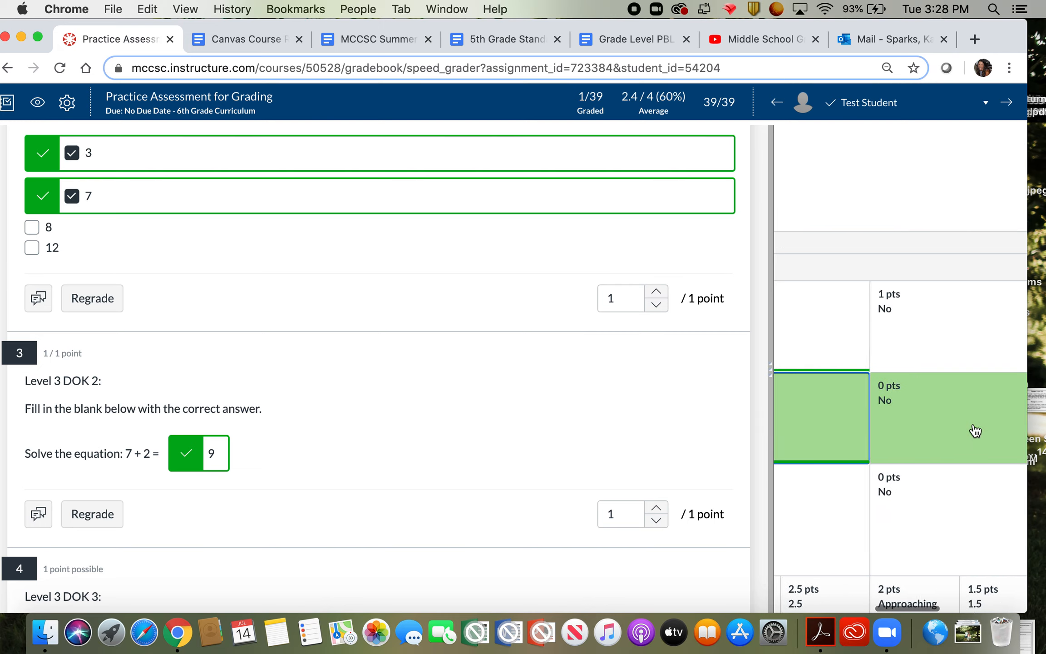
scroll(975, 430, right, 8)
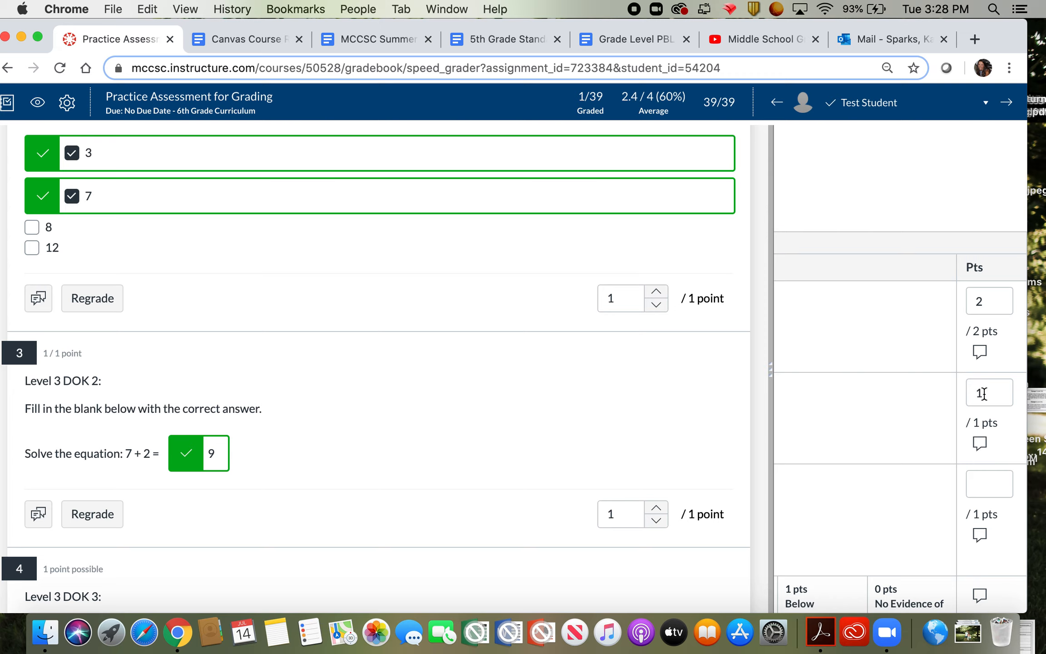
scroll(863, 438, left, 5)
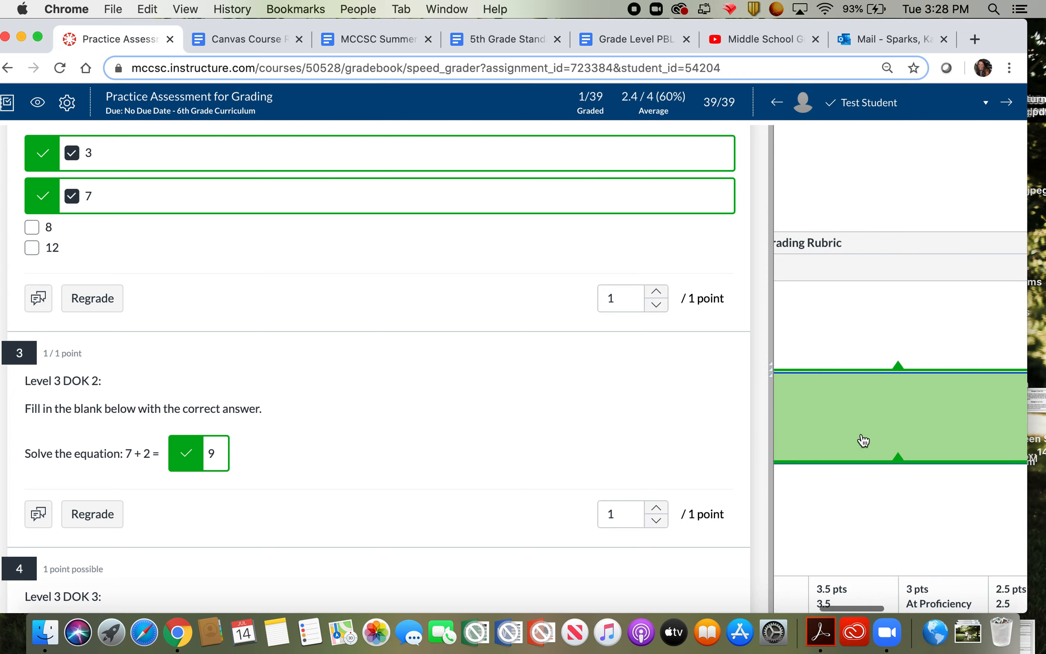
scroll(862, 440, left, 5)
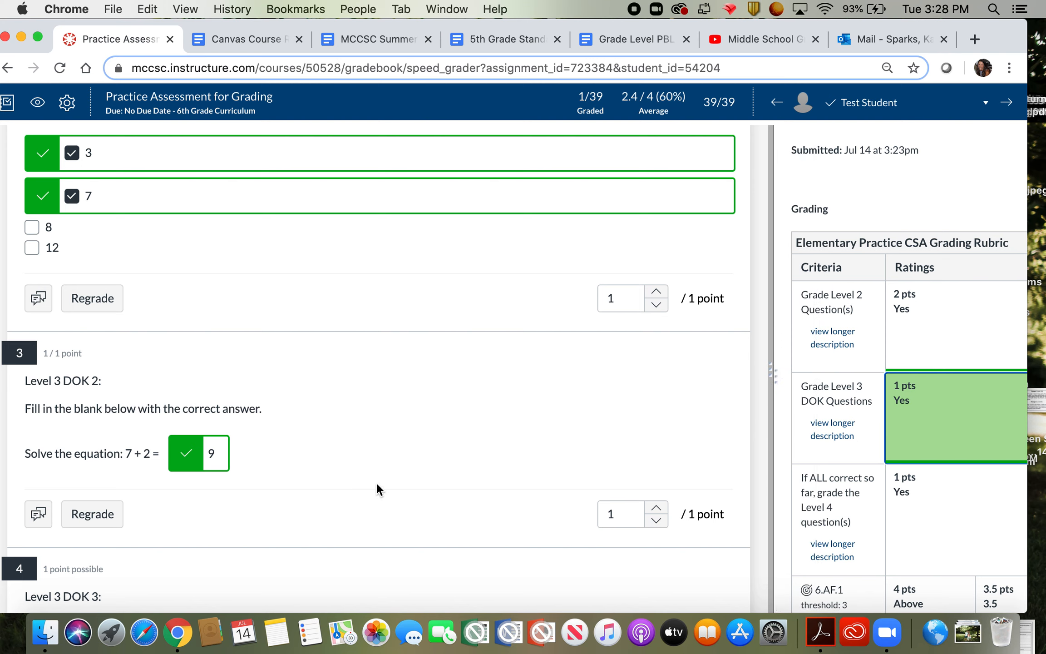
- Mark the question 5 answer incorrect and rate the Level 4 question(s) criterion "No" for 0 pts
scroll(377, 483, down, 8)
scroll(377, 479, down, 3)
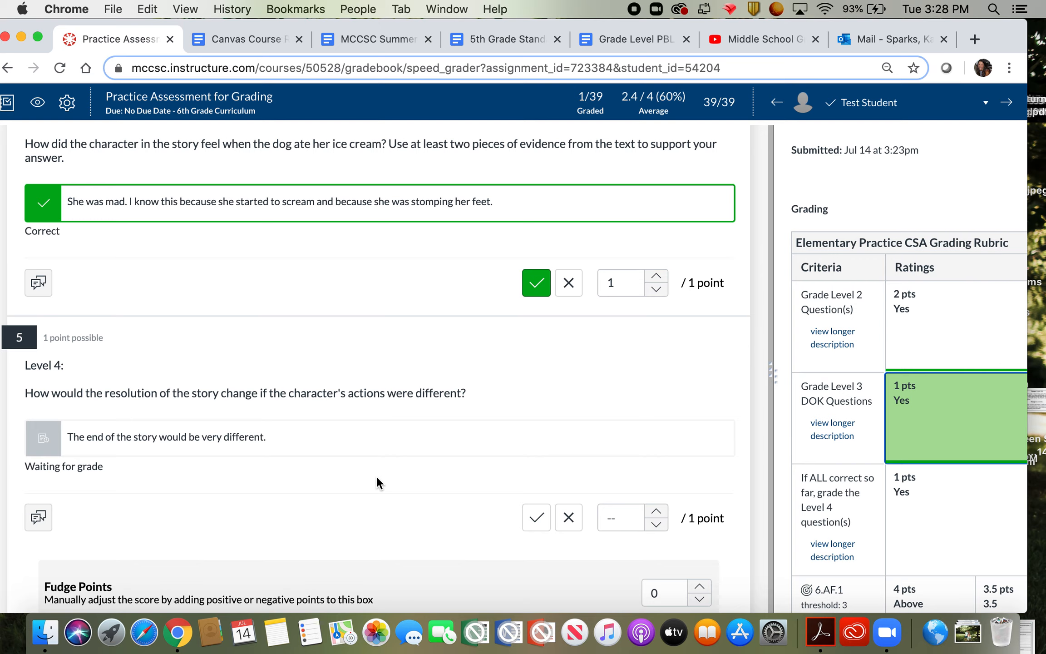
click(568, 518)
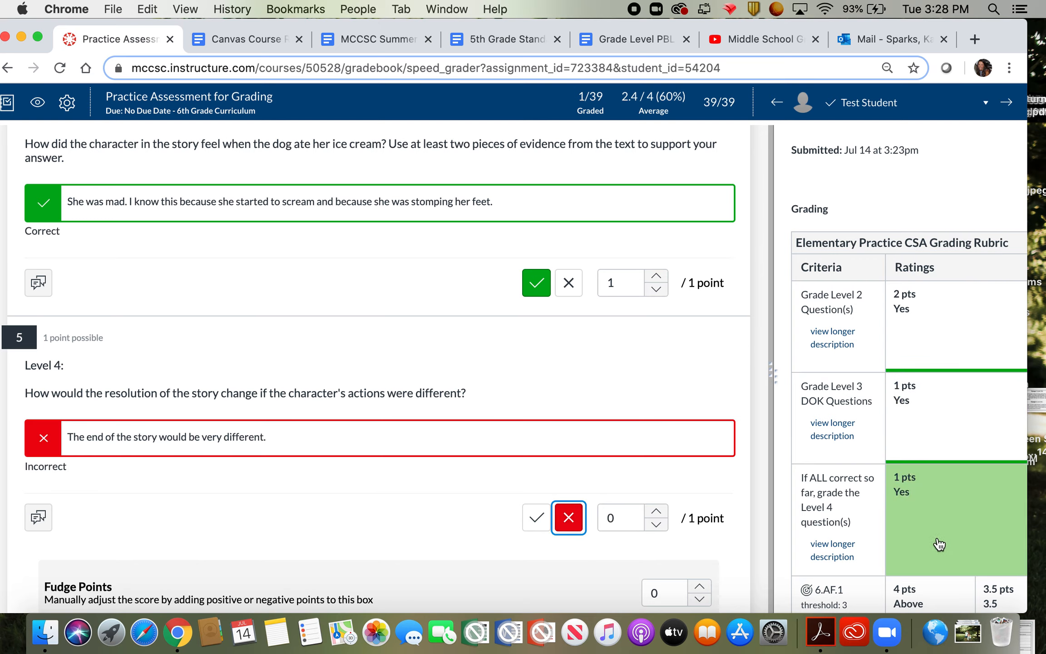
scroll(939, 543, right, 5)
click(975, 485)
scroll(974, 485, right, 5)
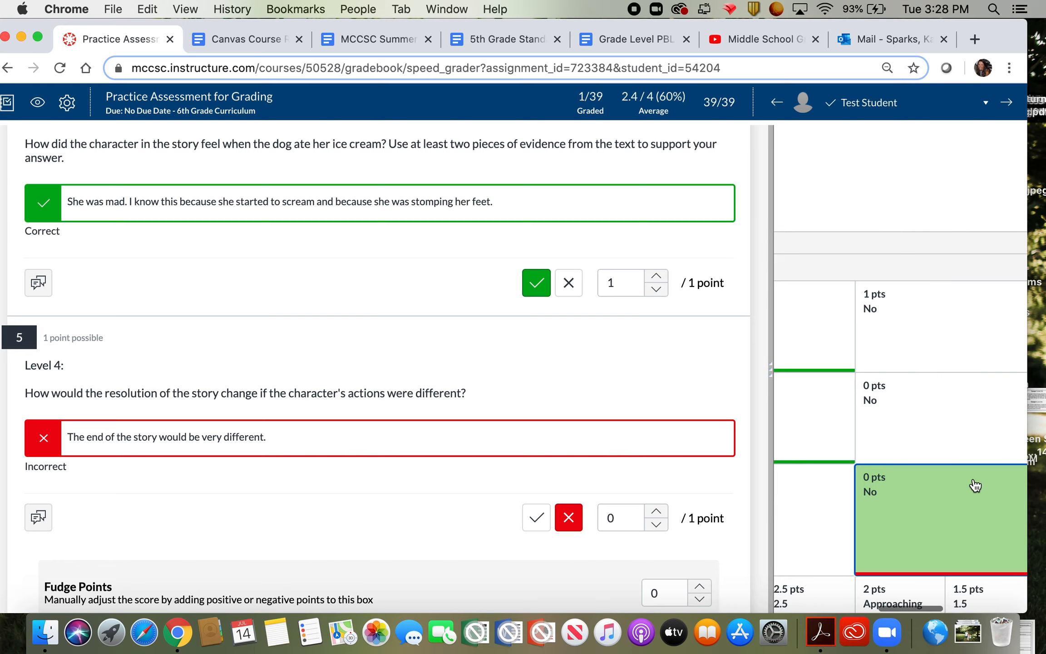
- Rate the 6.AF.1 outcome "At Proficiency" for 3 pts and save the rubric
scroll(975, 485, down, 5)
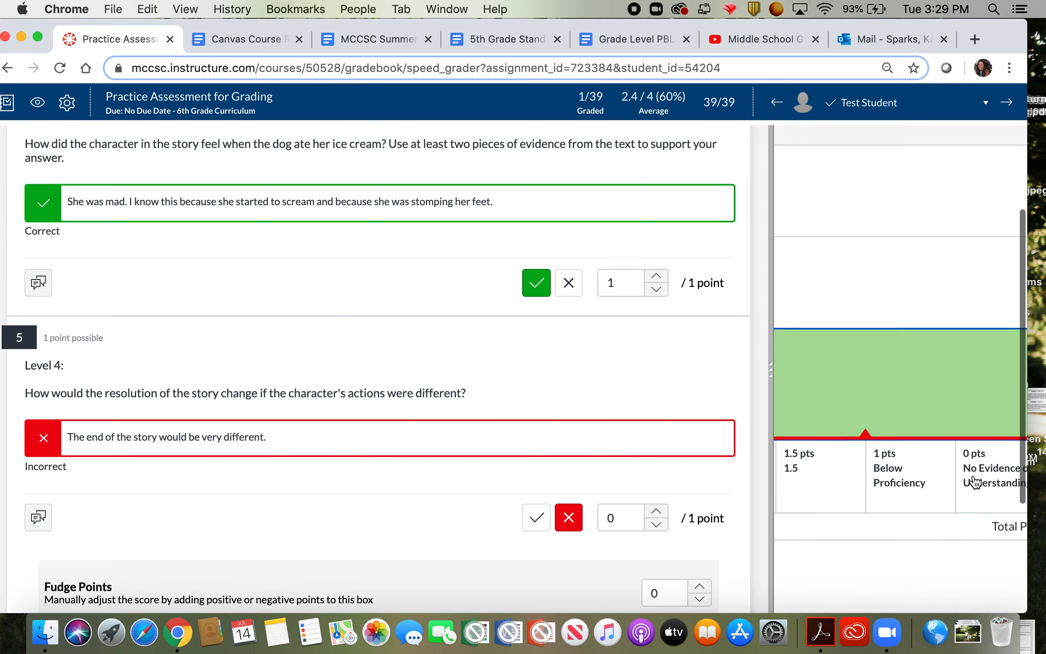
scroll(974, 475, right, 3)
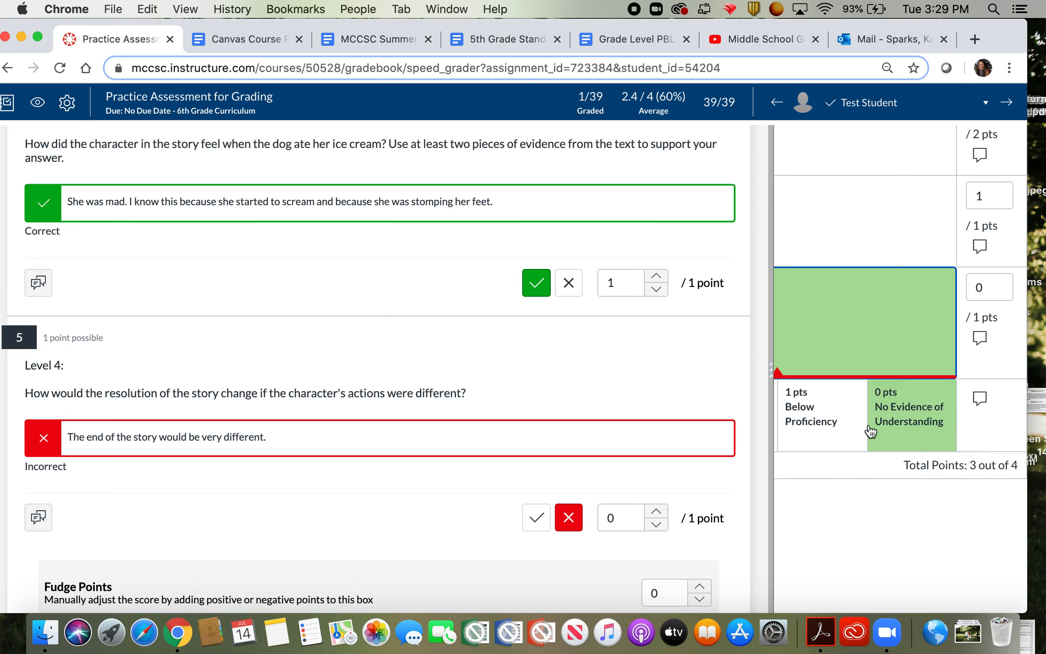
scroll(838, 429, left, 5)
scroll(839, 424, left, 5)
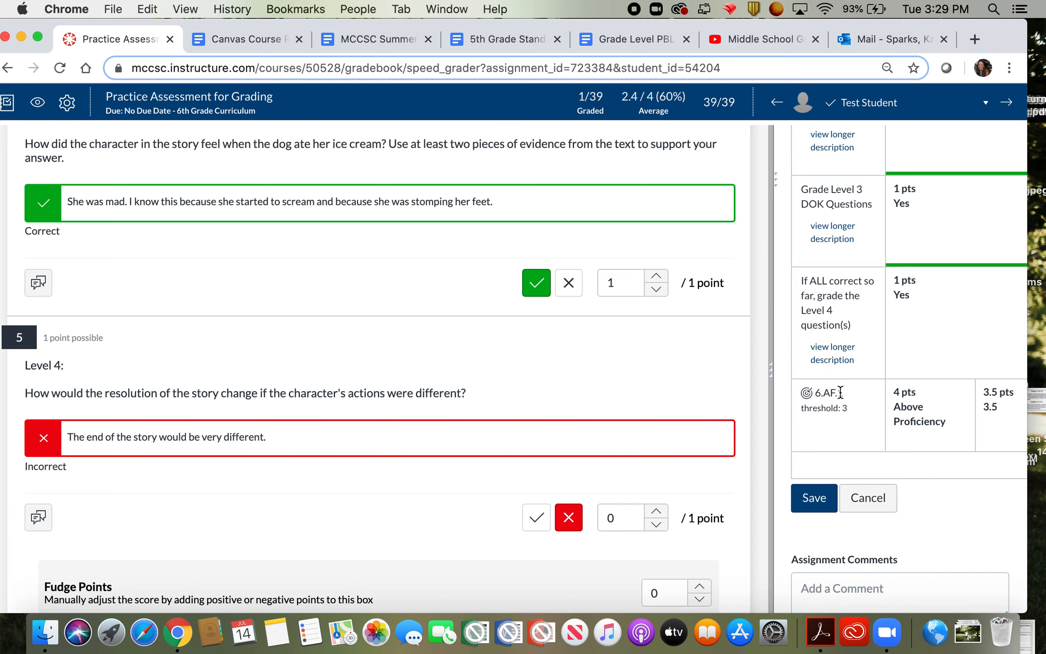
click(906, 420)
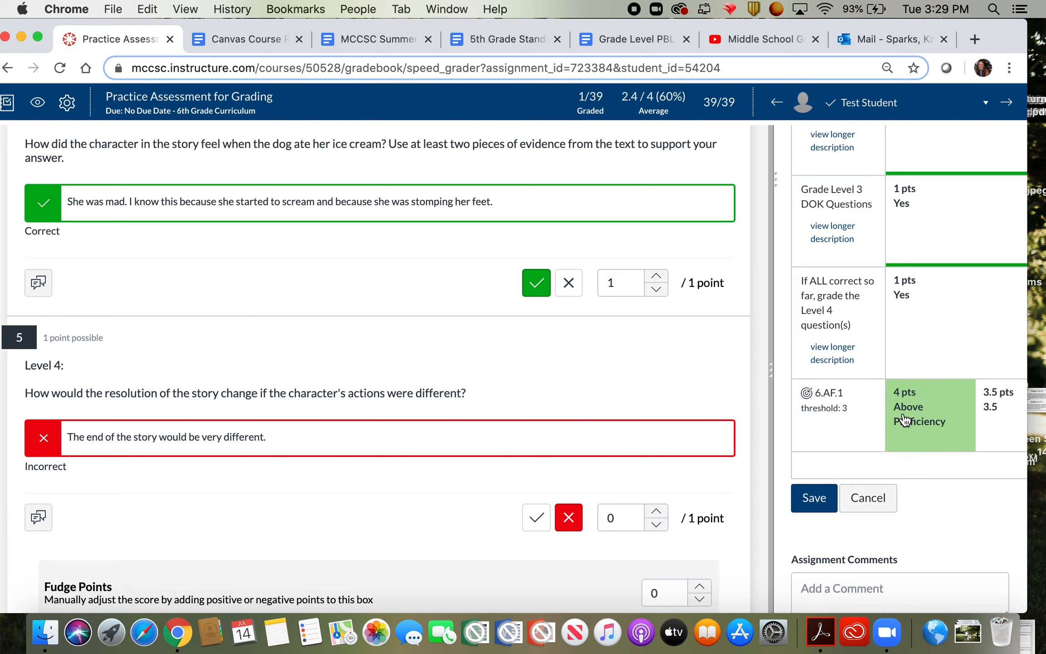
scroll(967, 421, right, 5)
click(972, 421)
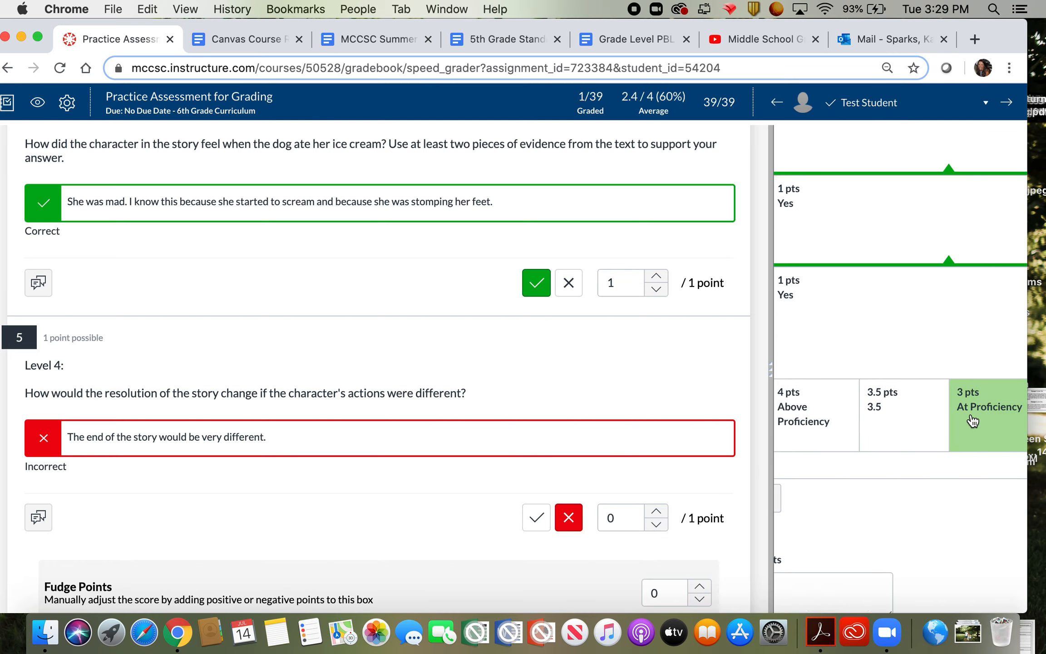
scroll(974, 422, left, 5)
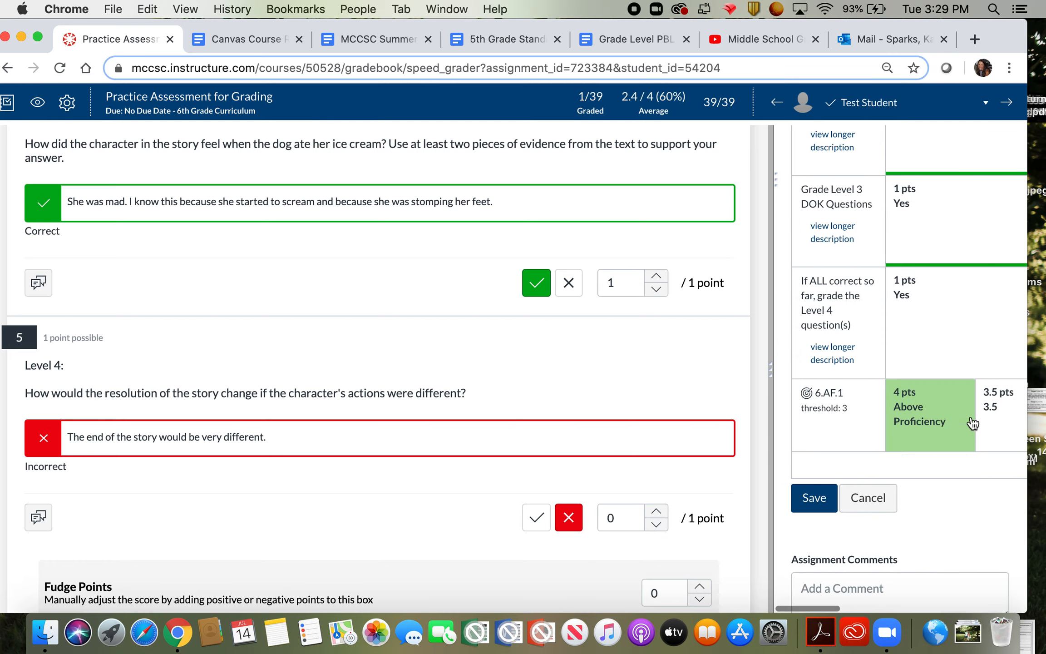
click(807, 498)
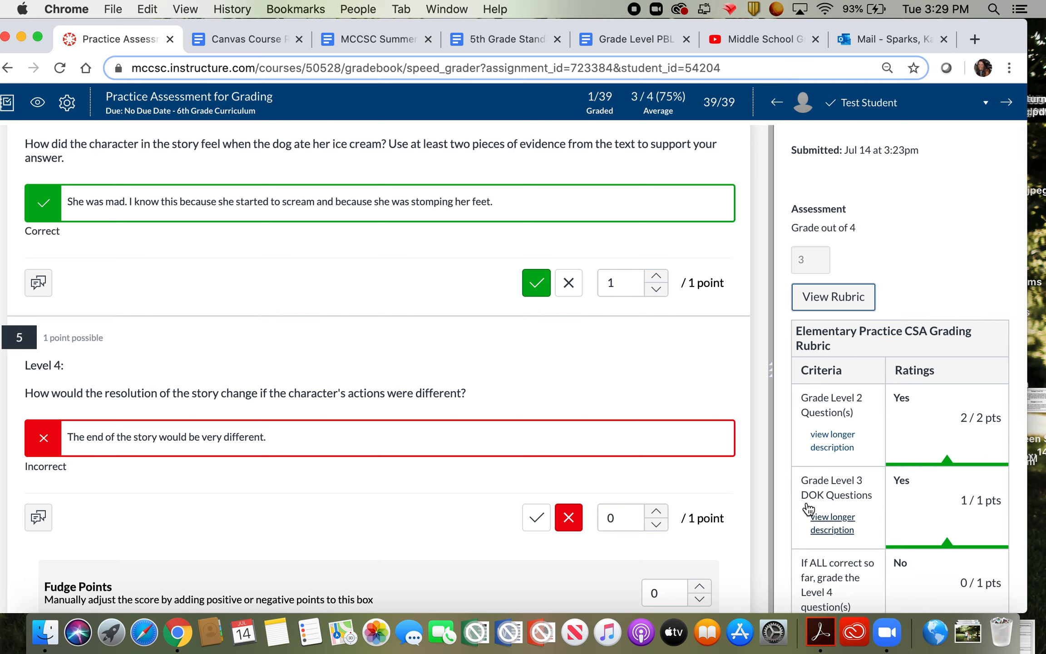
- Submit the Test Student's assessment and advance to the next student in SpeedGrader
scroll(807, 506, down, 10)
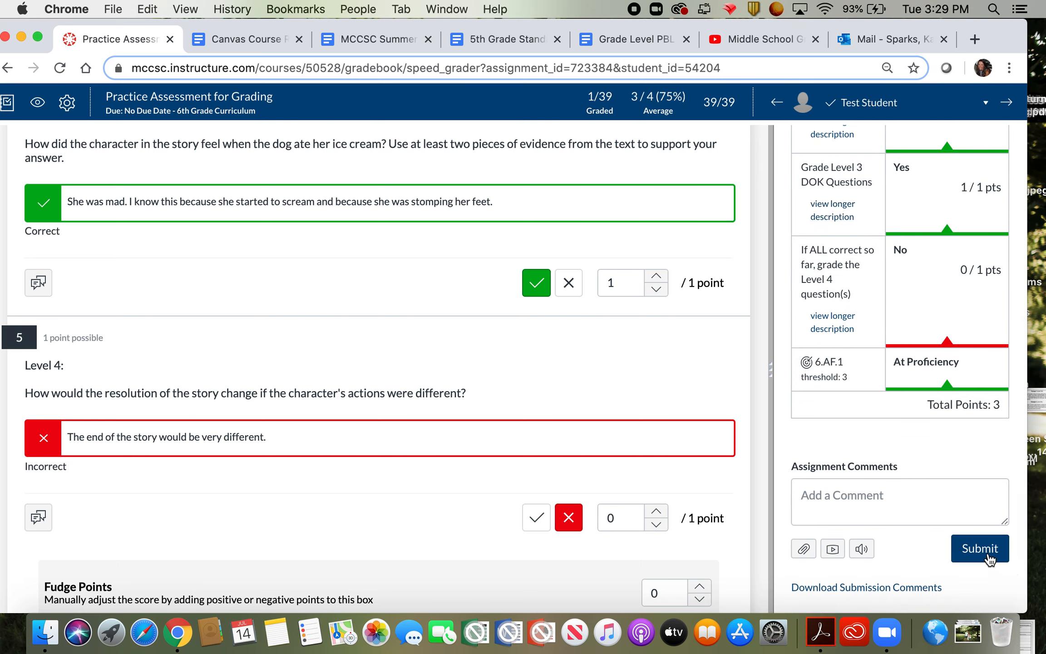
click(989, 559)
click(1006, 104)
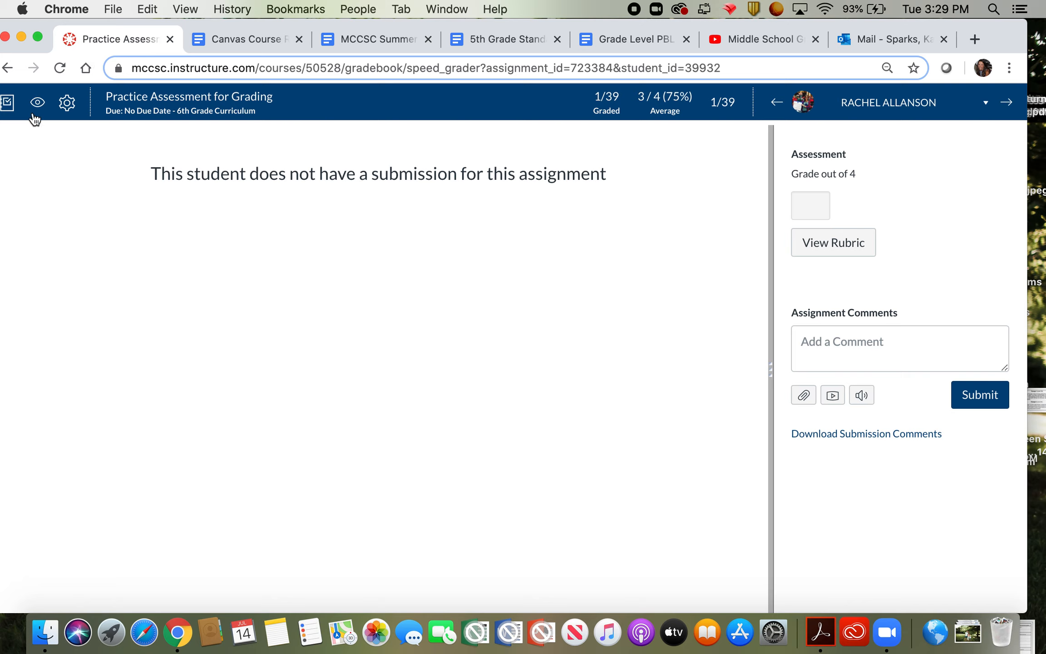
- Go back to the course gradebook and find the Test Student's updated grade for the Practice Assessment
click(8, 106)
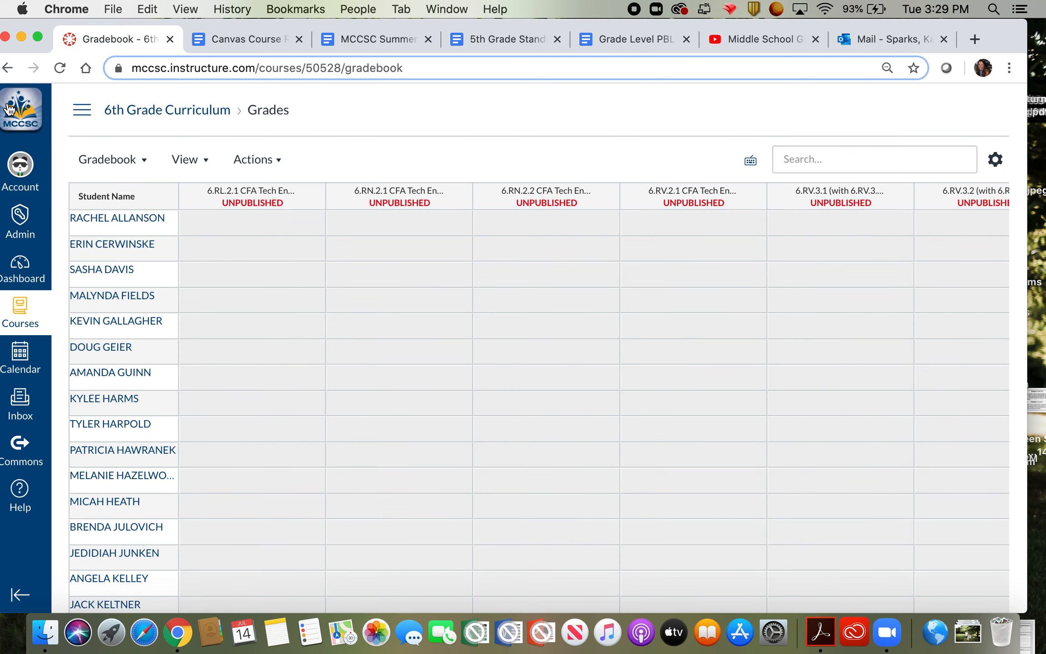
scroll(787, 312, right, 10)
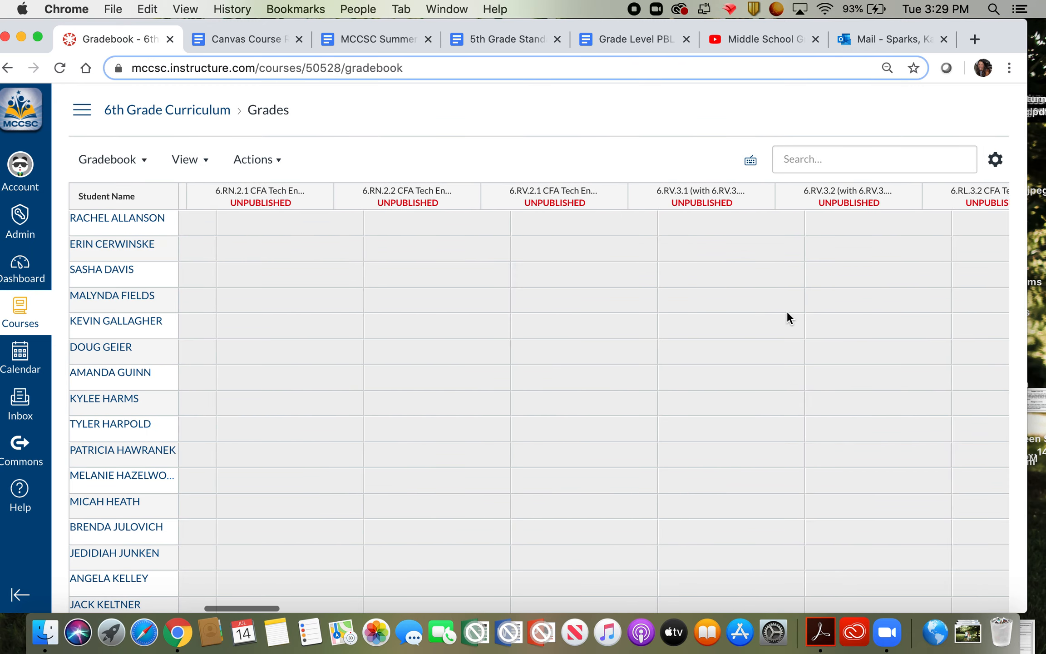
scroll(787, 311, right, 15)
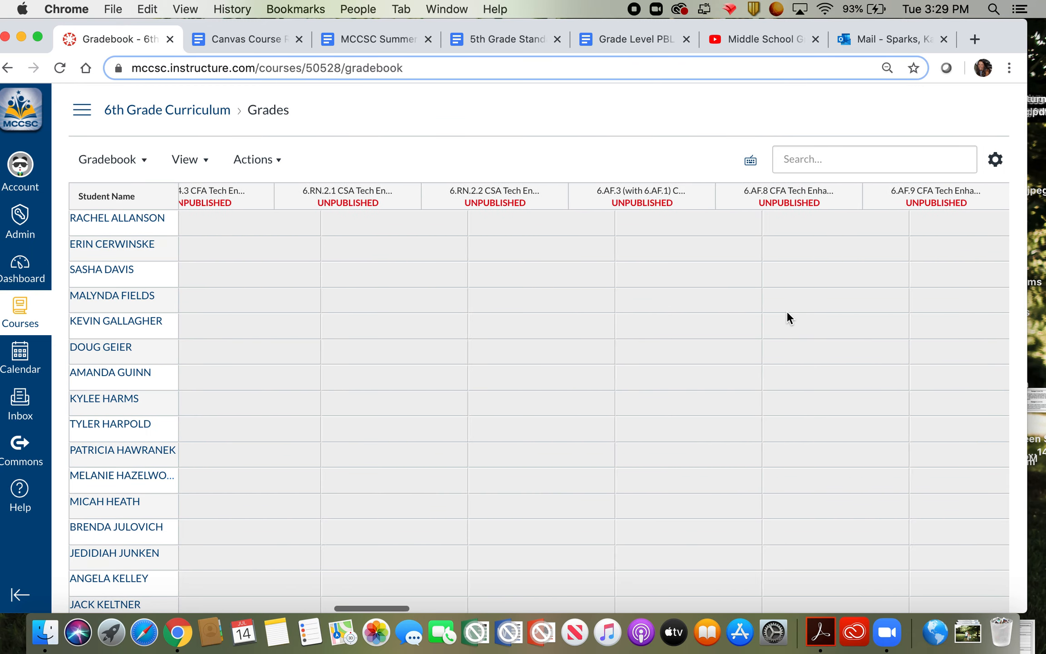
scroll(787, 312, right, 15)
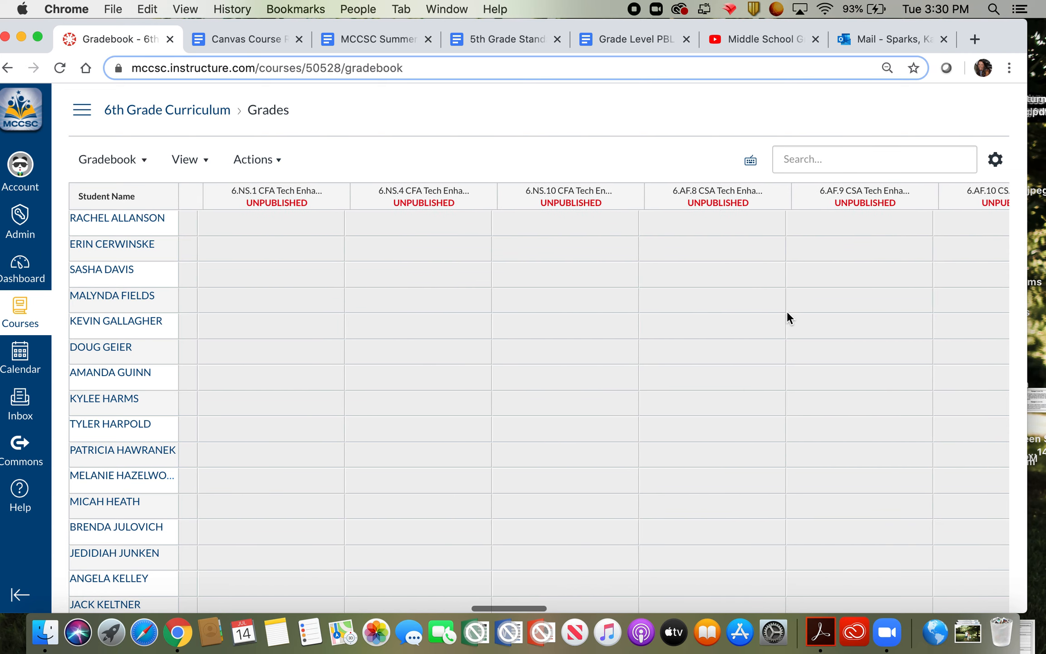
scroll(787, 311, right, 15)
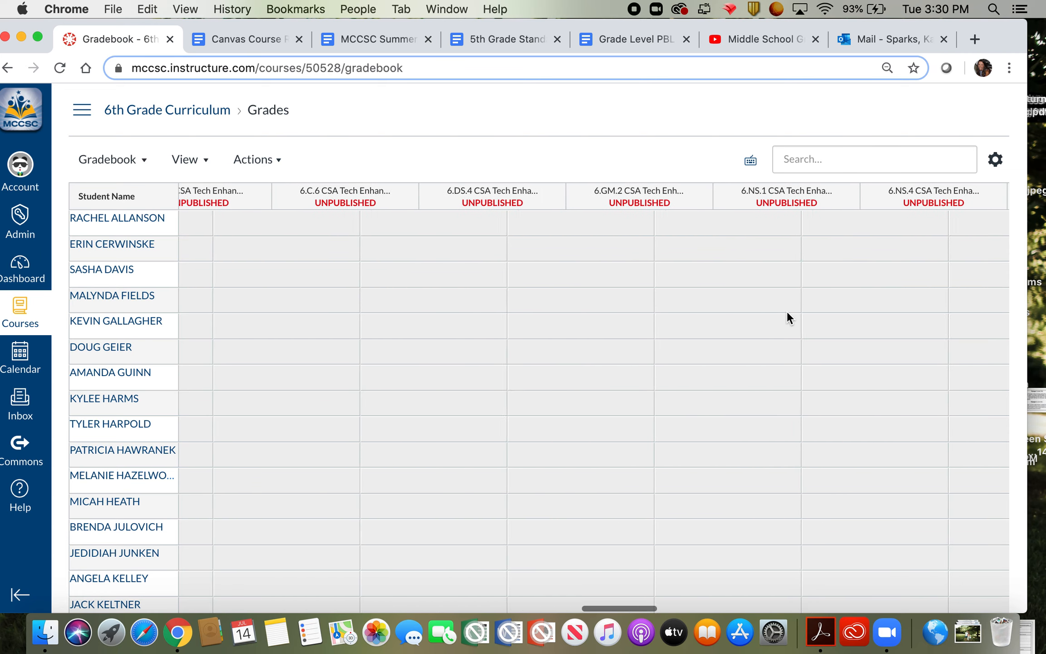
scroll(787, 311, right, 10)
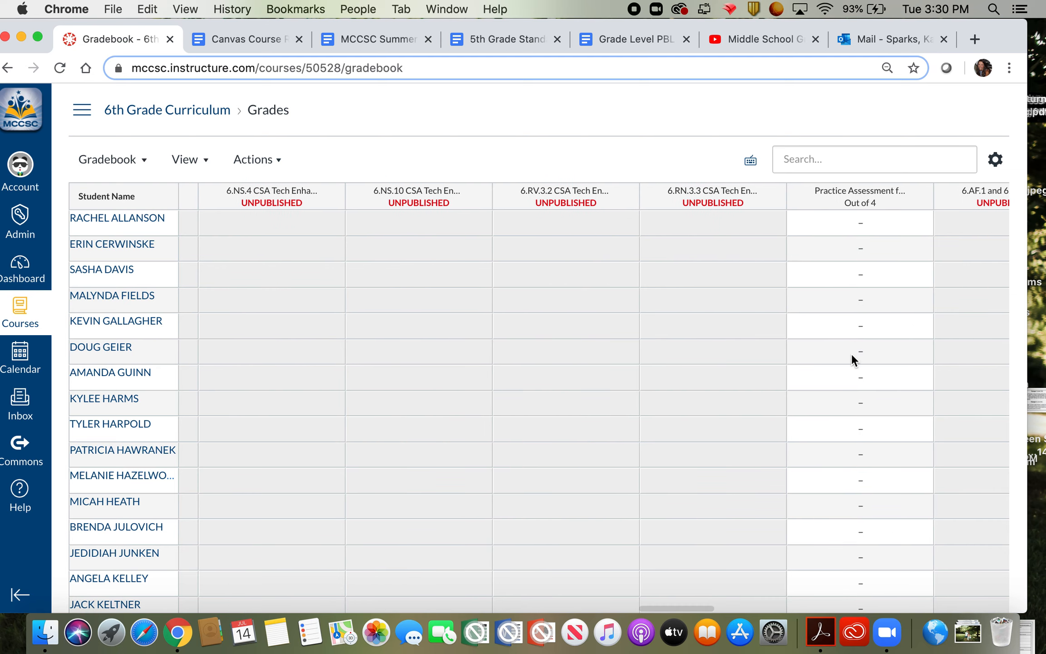
scroll(871, 391, down, 10)
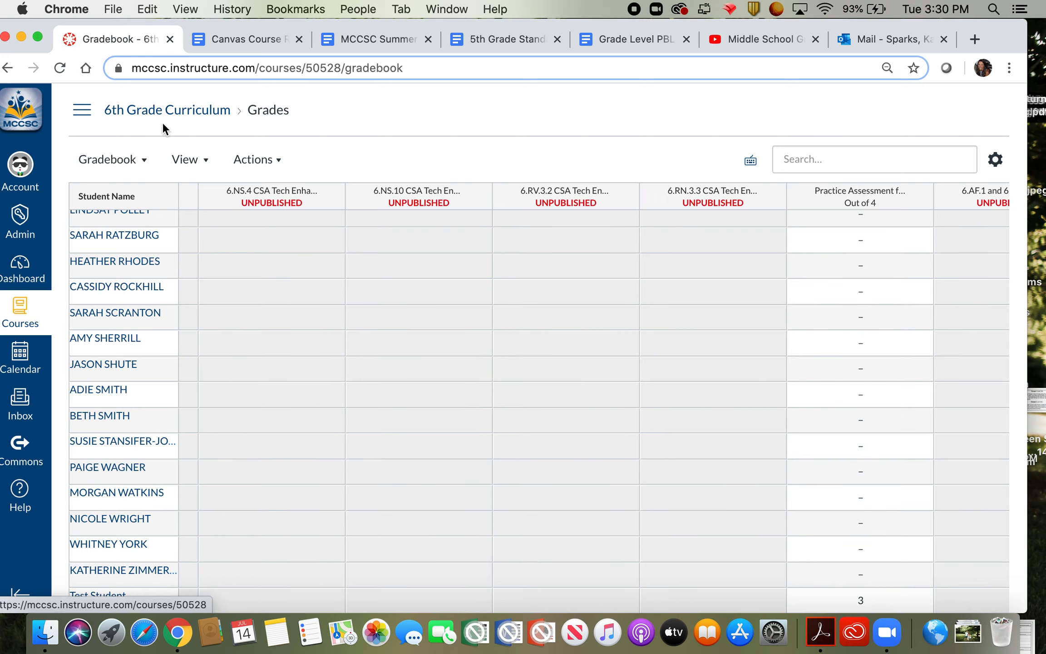
- Switch the course gradebook to the Learning Mastery view
click(144, 166)
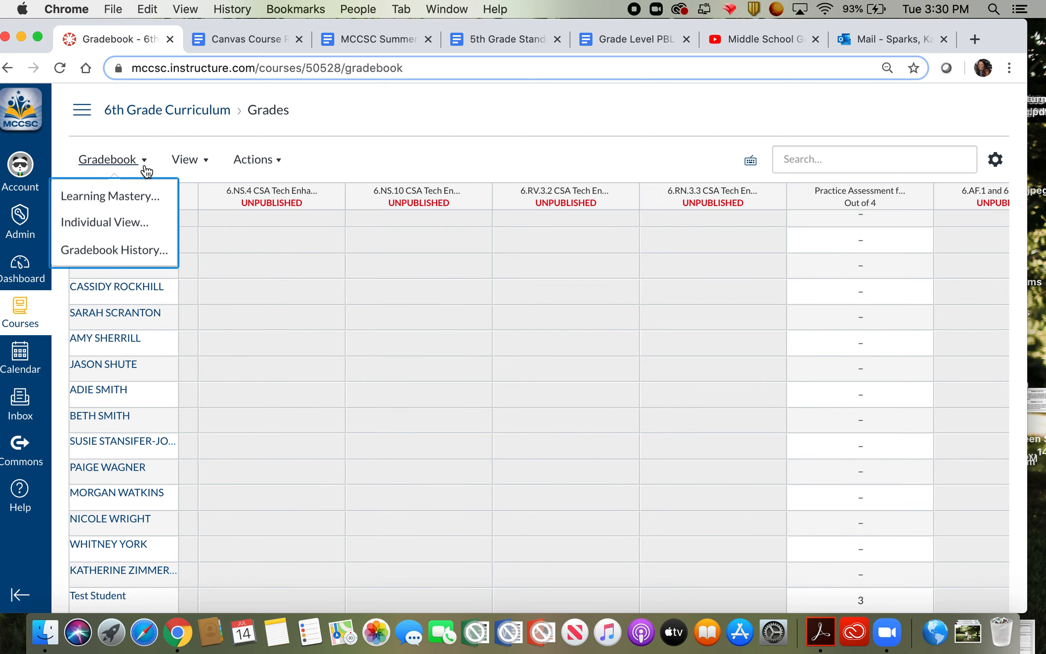
click(132, 193)
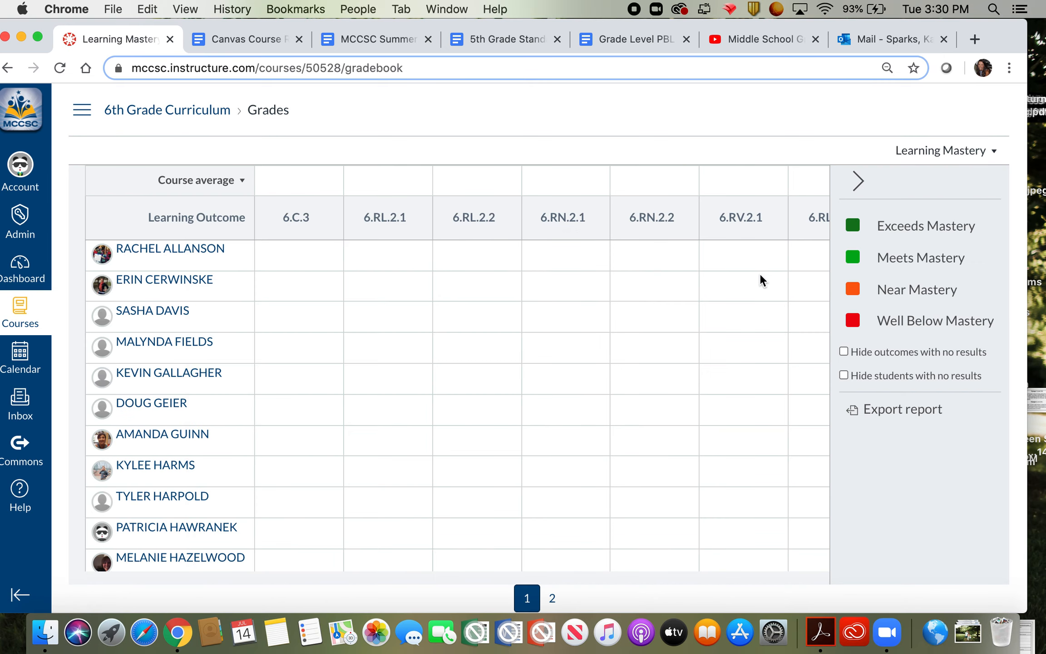
mouse_move(485, 228)
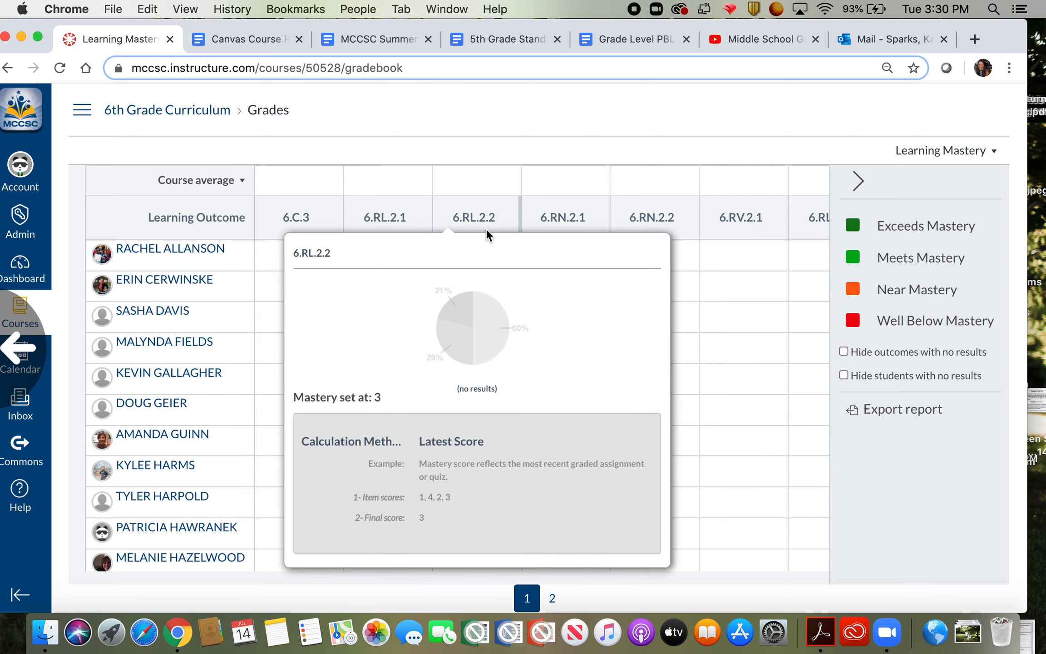
- Hide the outcomes that have no results in the Learning Mastery gradebook
scroll(486, 229, left, 5)
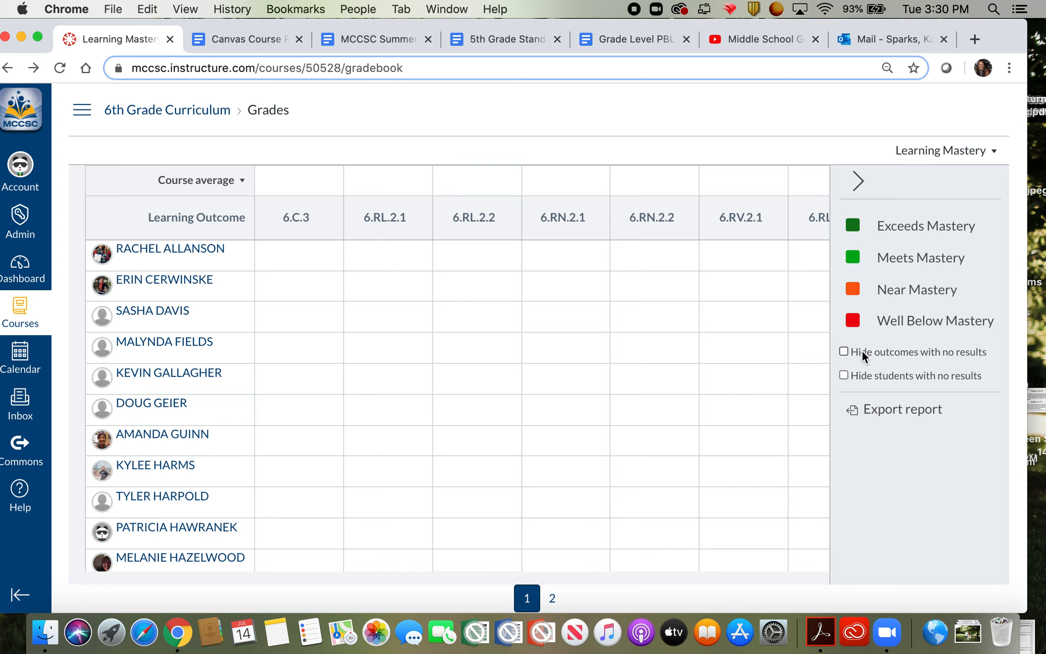
click(844, 352)
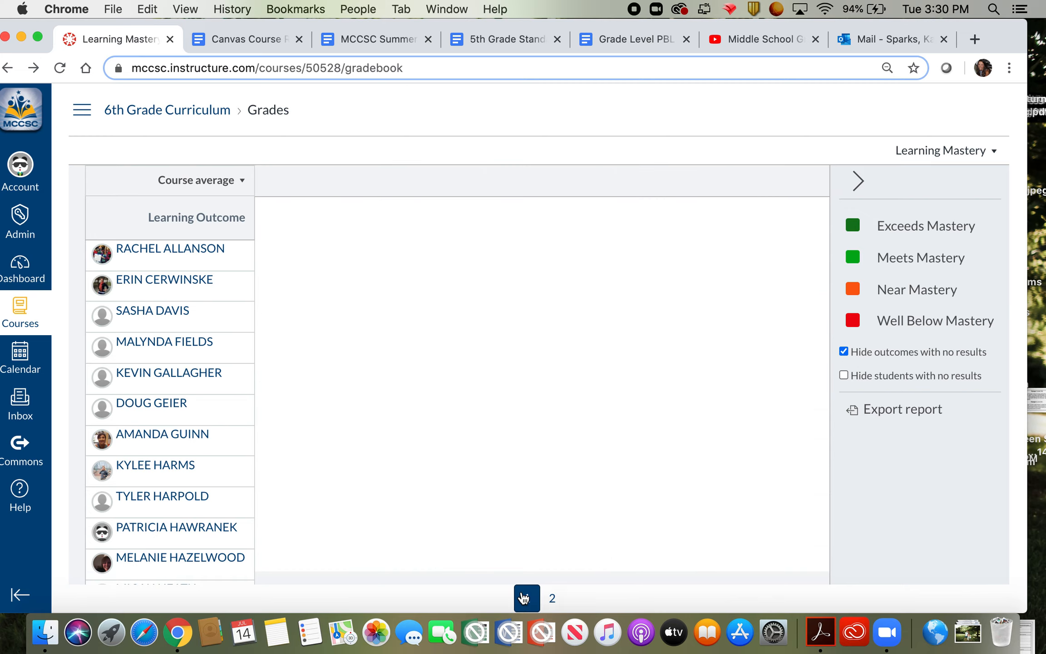
scroll(427, 542, left, 10)
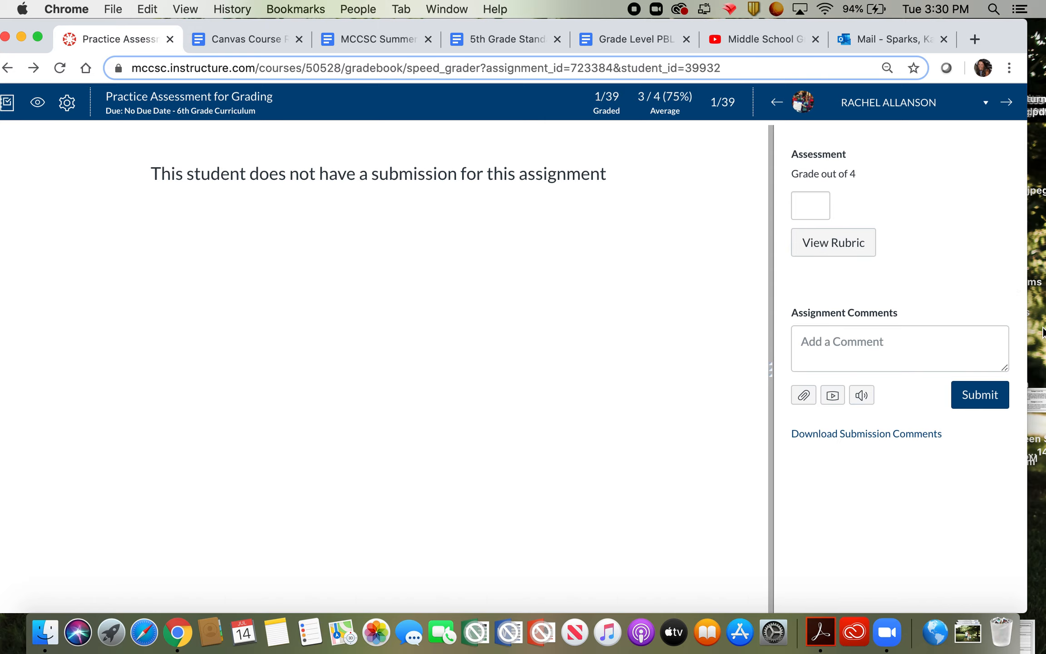
click(982, 402)
click(5, 106)
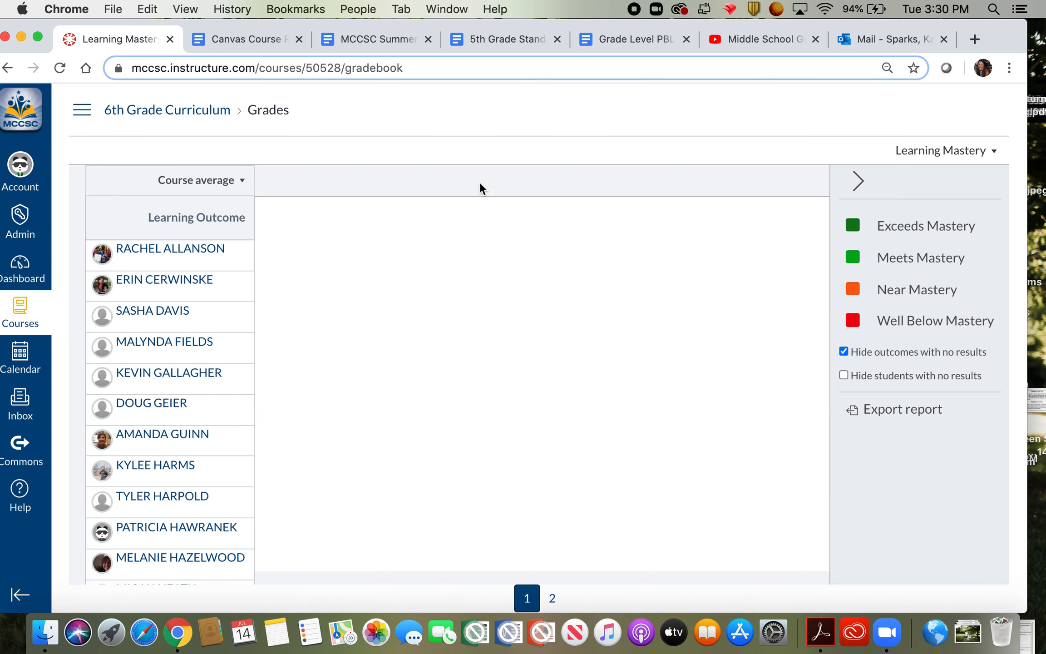
- Reverse the student sort order in the Learning Mastery gradebook and check the Test Student's 6.AF.1 result
scroll(396, 283, down, 5)
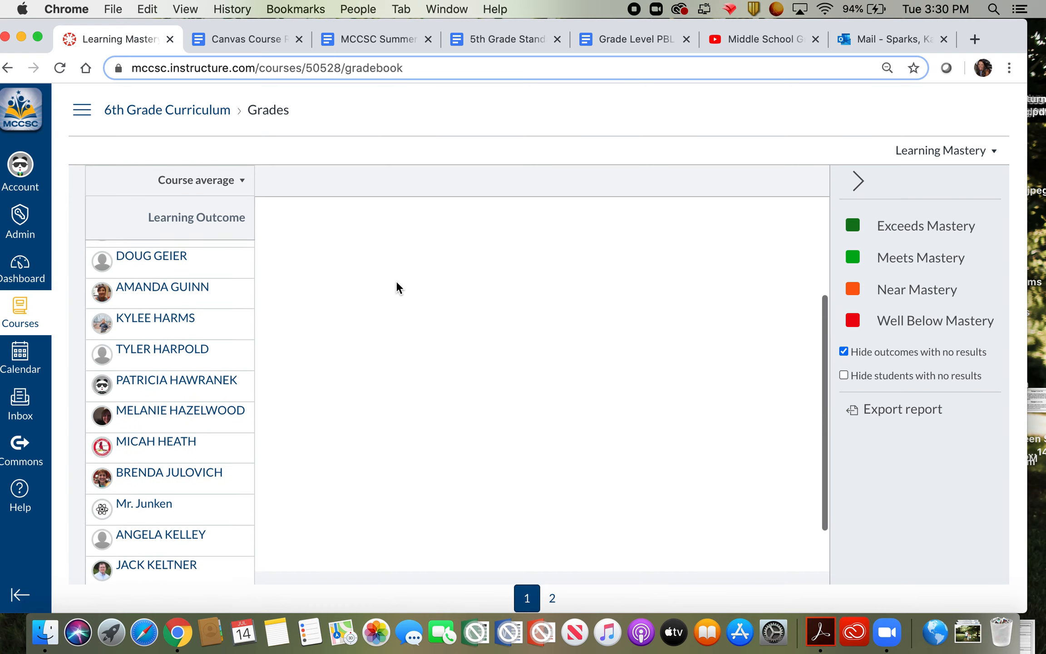
scroll(395, 280, up, 5)
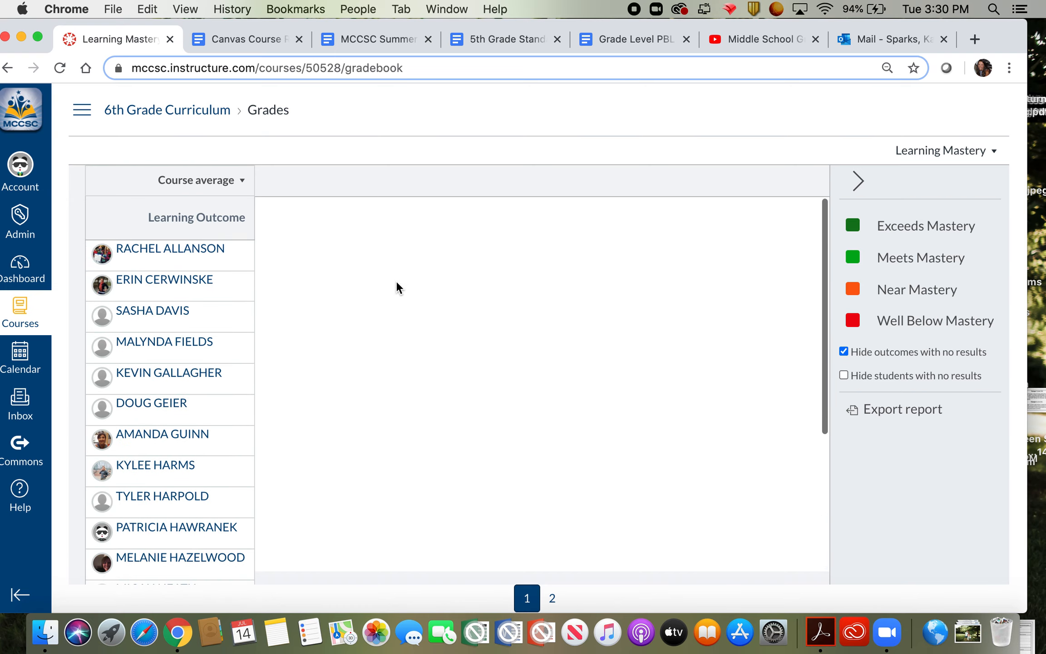
click(227, 218)
mouse_move(300, 229)
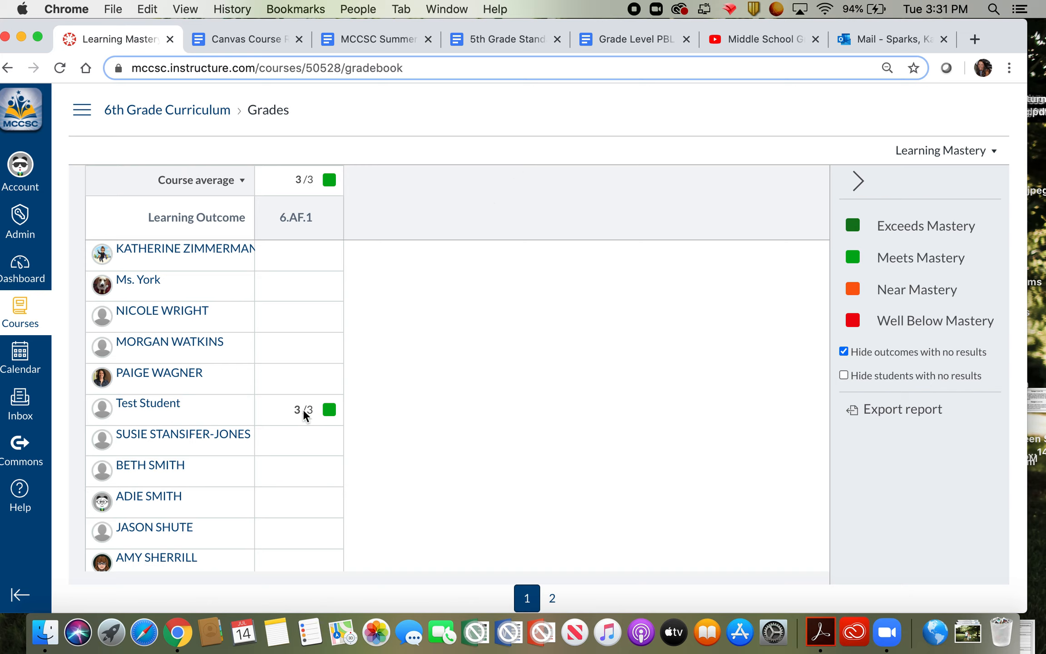
- Turn off the Near Mastery, Well Below Mastery, Meets Mastery and Exceeds Mastery filters
click(853, 289)
click(852, 320)
click(853, 258)
click(853, 225)
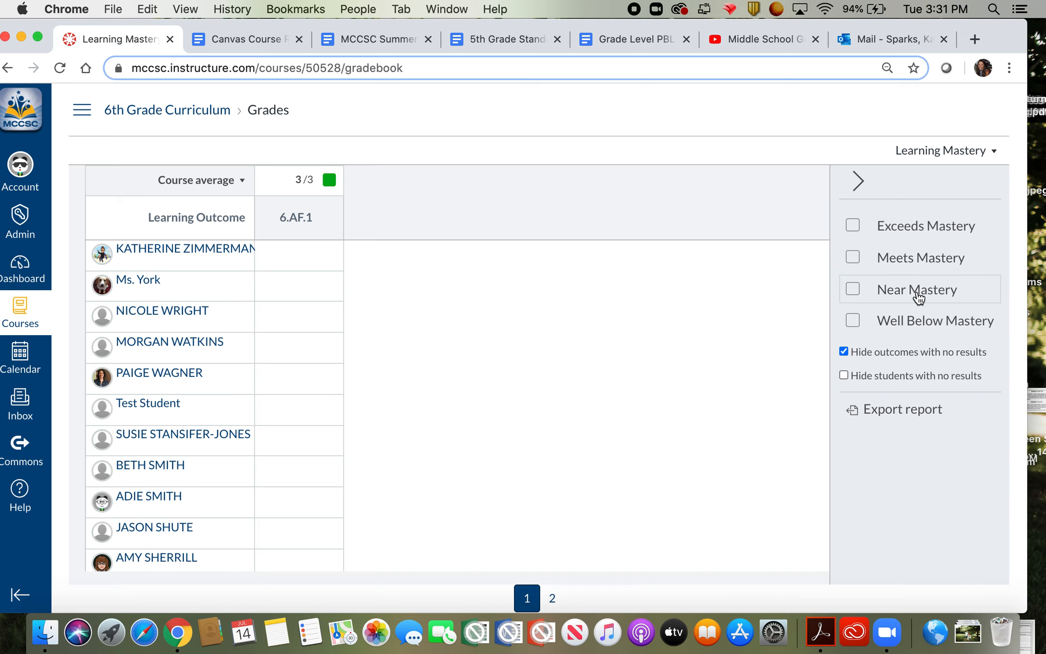
- Turn all four mastery level filters back on, from Near Mastery and Well Below Mastery to Meets and Exceeds Mastery
click(852, 289)
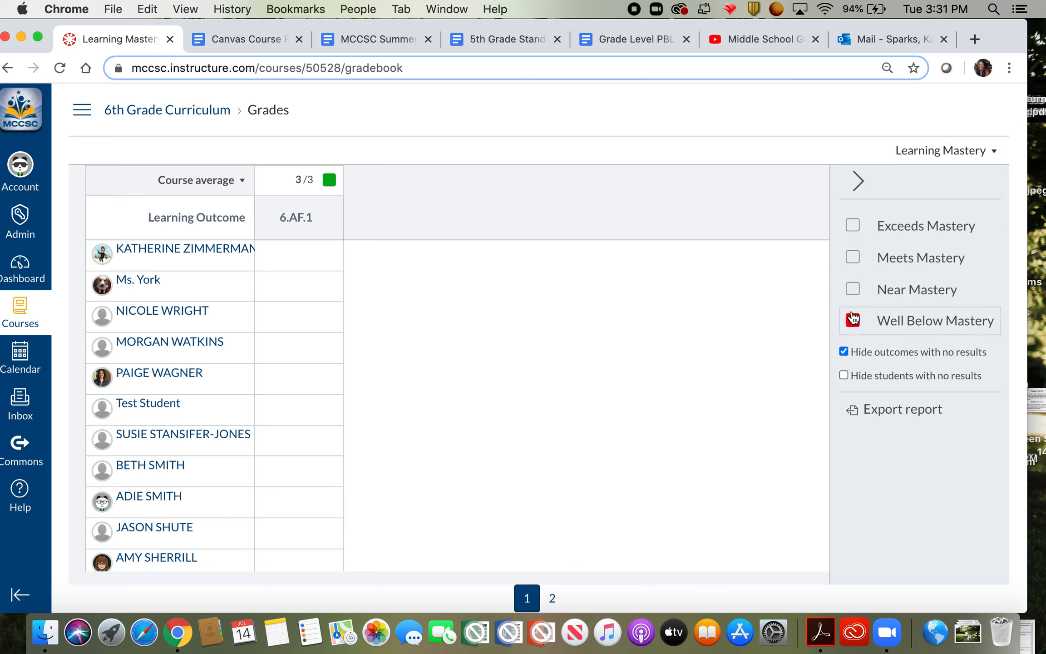
click(853, 320)
click(852, 258)
click(854, 230)
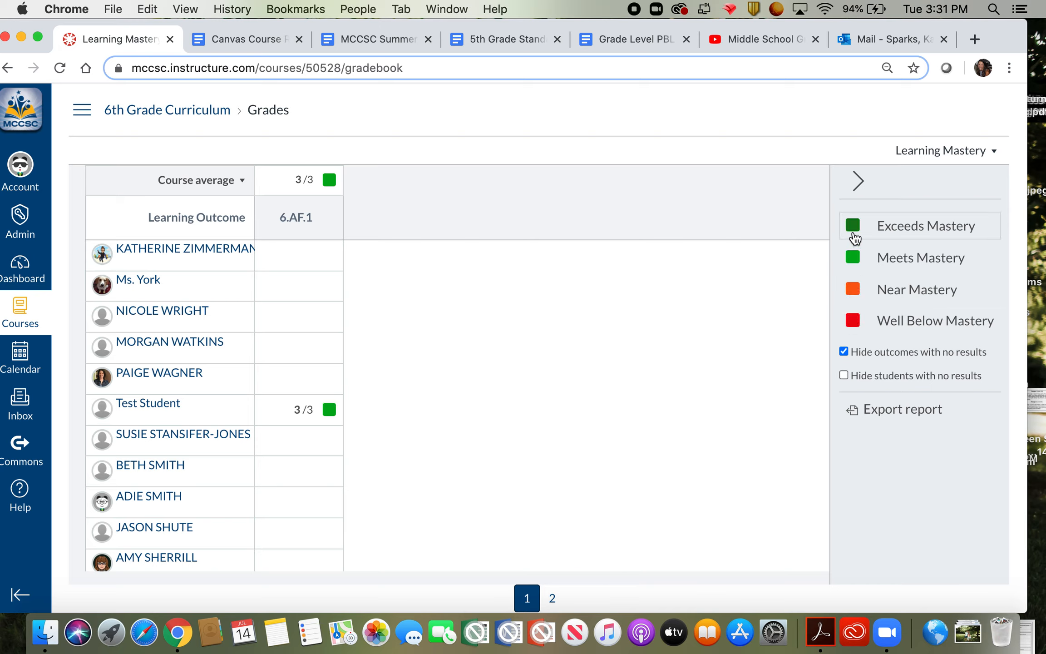